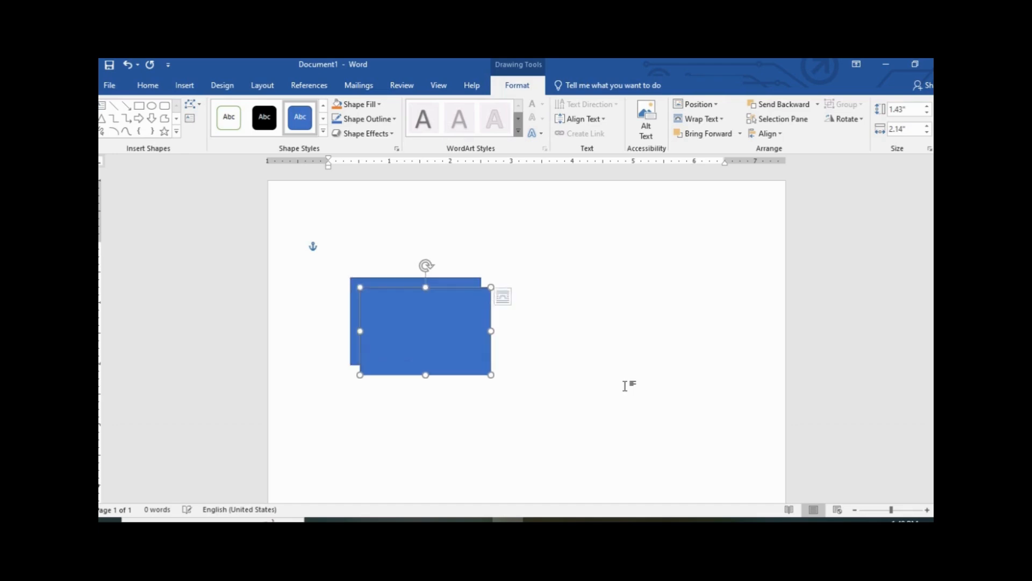
Ctrl-drag the 1.43" by 2.14" blue rectangle right twice for three in a row, selecting the left one
left_click_drag(456, 345, 590, 332, "ctrl")
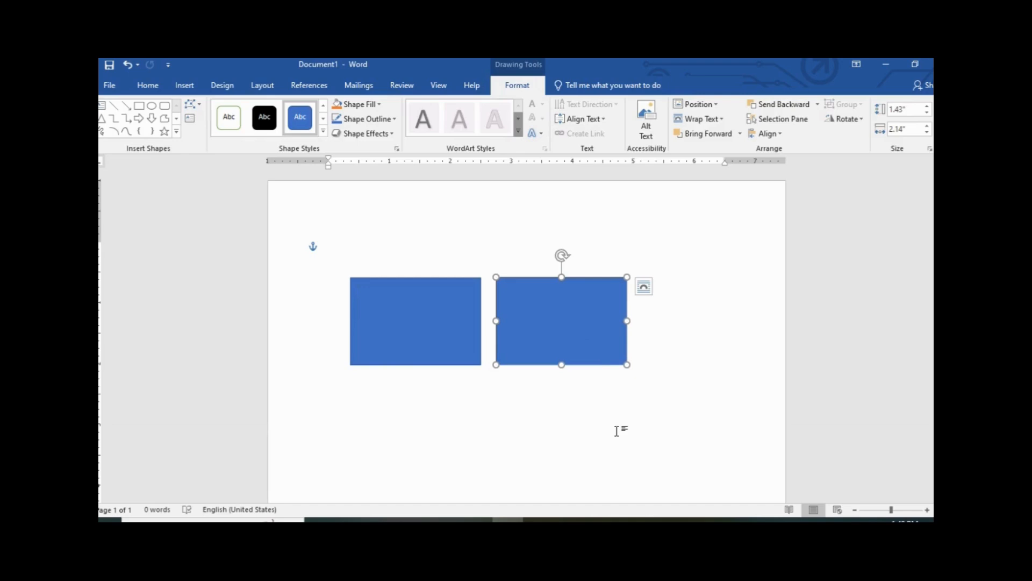
left_click_drag(592, 353, 717, 338, "ctrl")
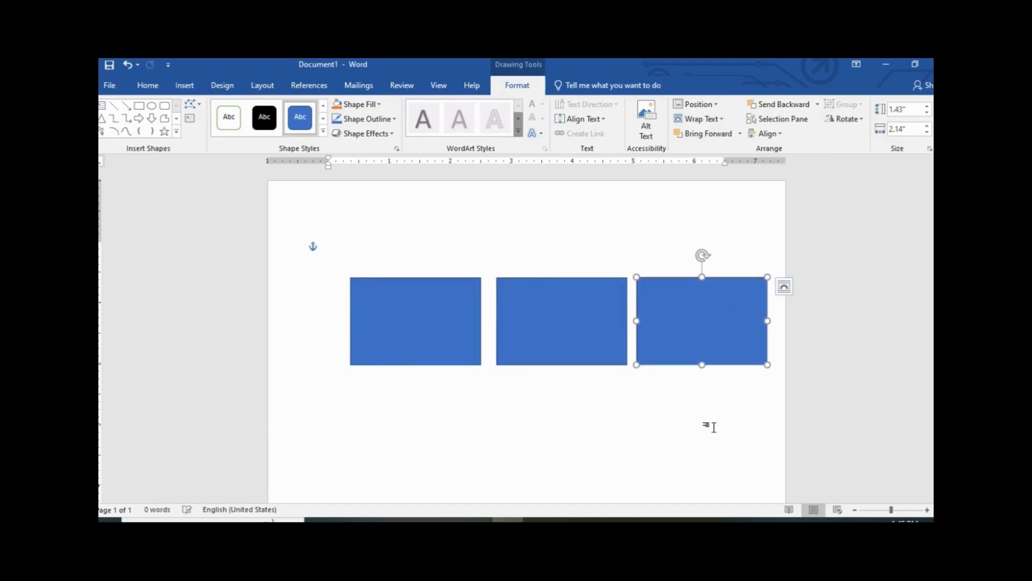
left_click(451, 339)
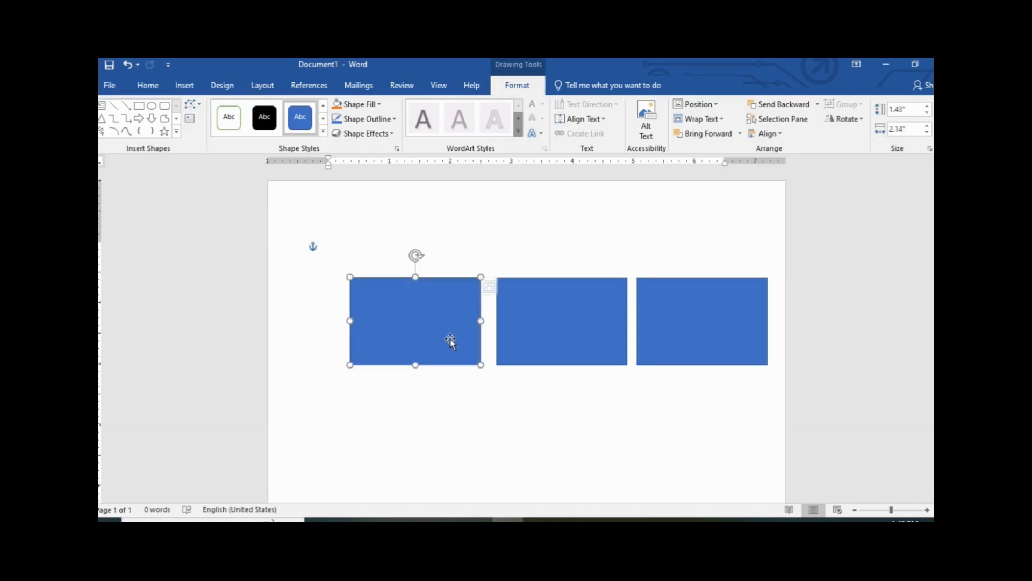
Fill the left rectangle yellow and remove its outline
left_click(376, 104)
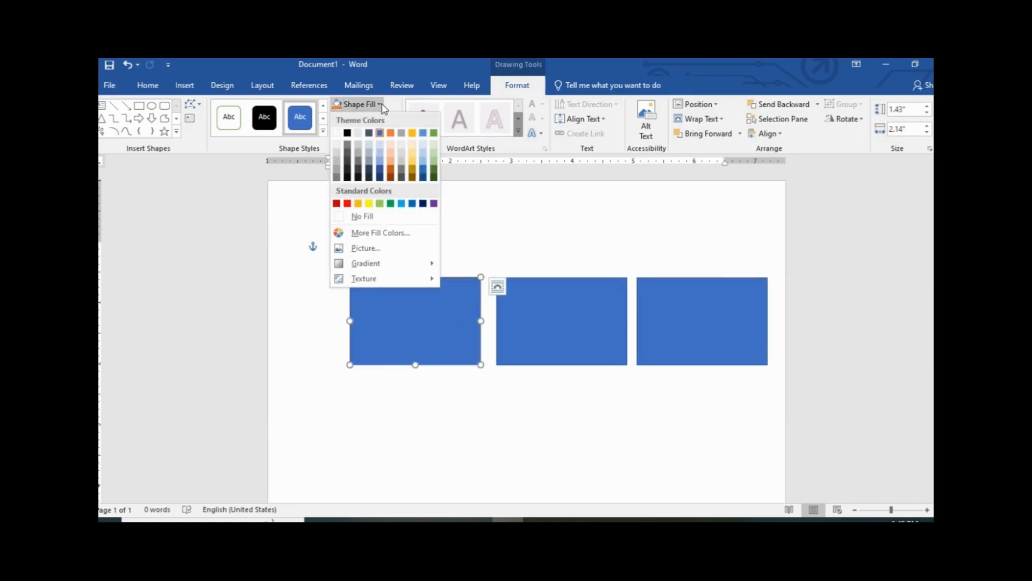
left_click(369, 204)
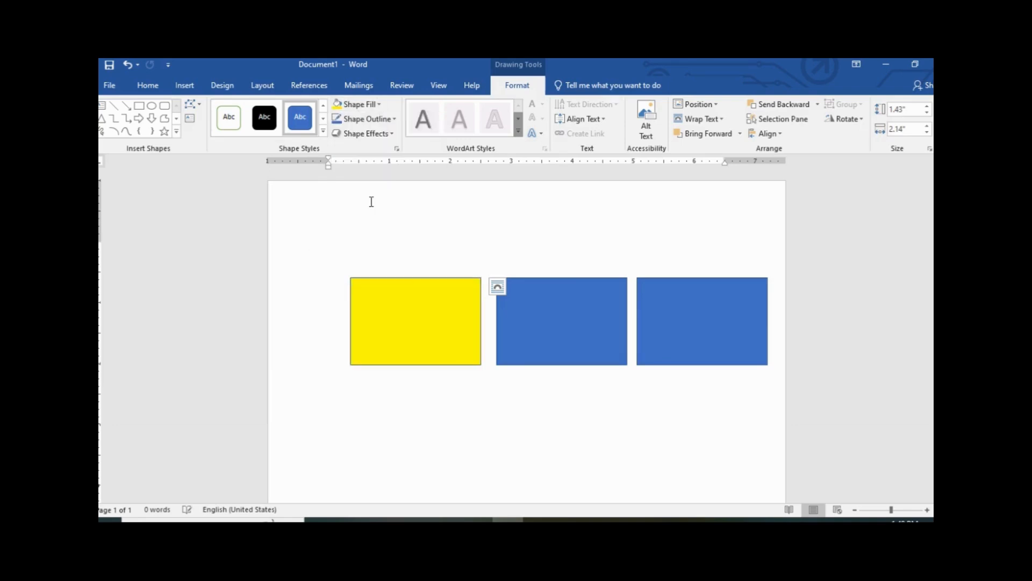
left_click(381, 104)
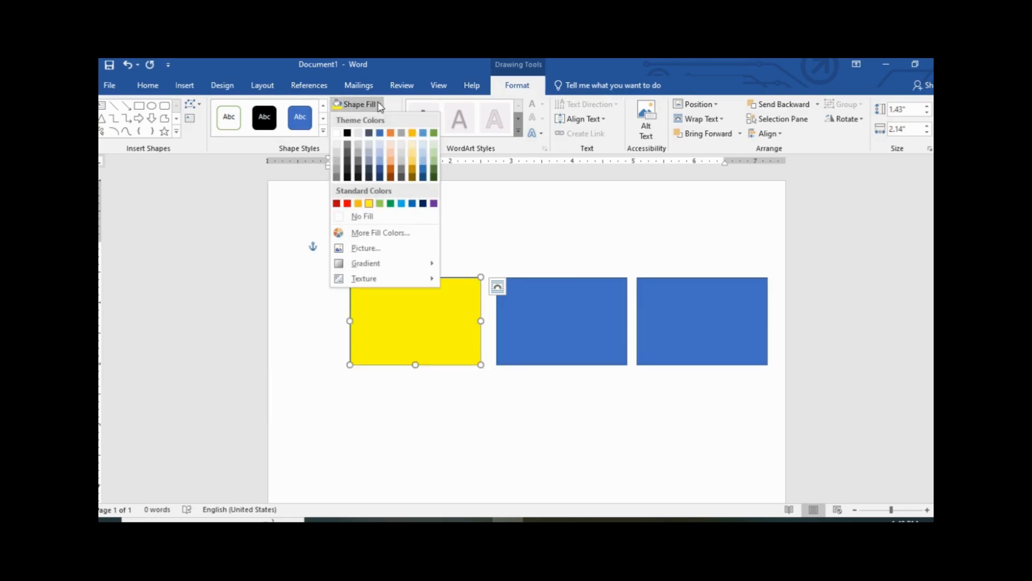
left_click(369, 203)
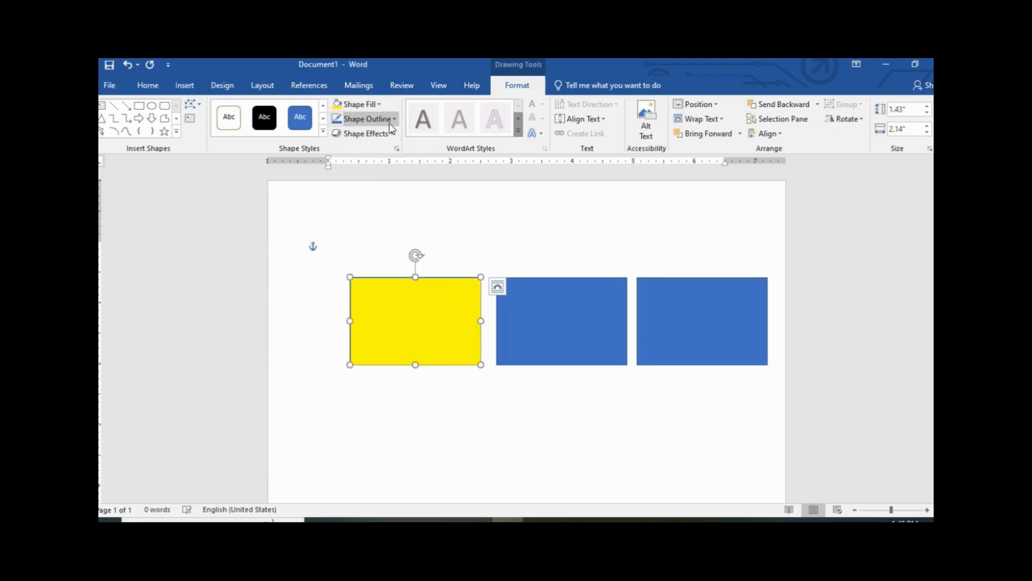
left_click(367, 119)
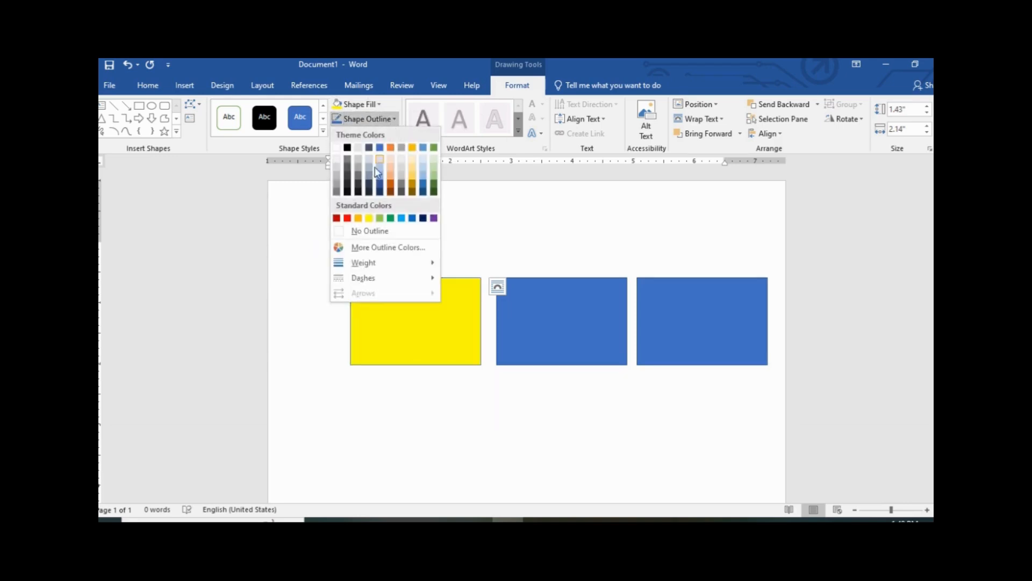
left_click(369, 231)
Fill the middle rectangle red and remove its outline
left_click(546, 322)
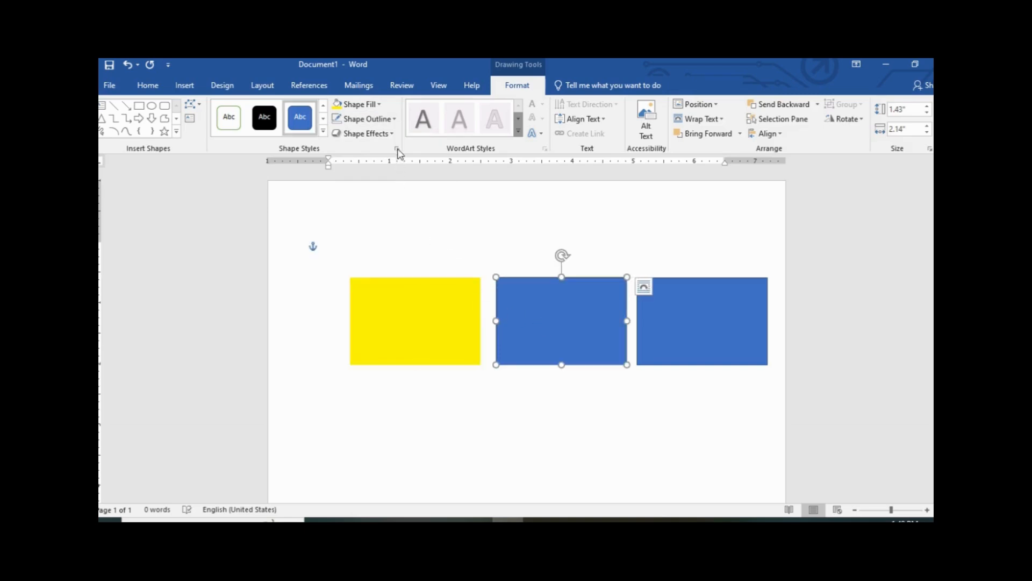
left_click(354, 103)
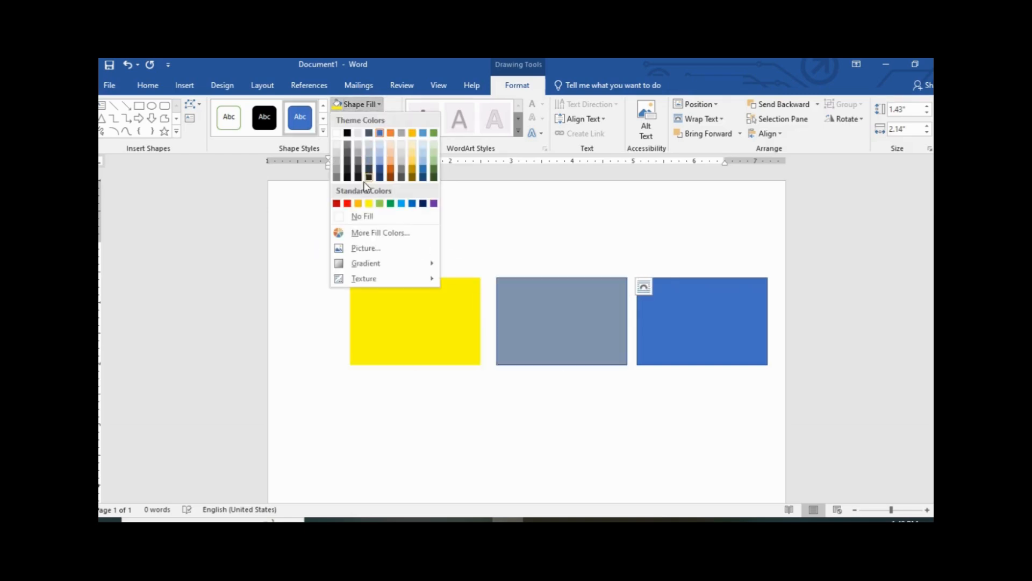
left_click(348, 203)
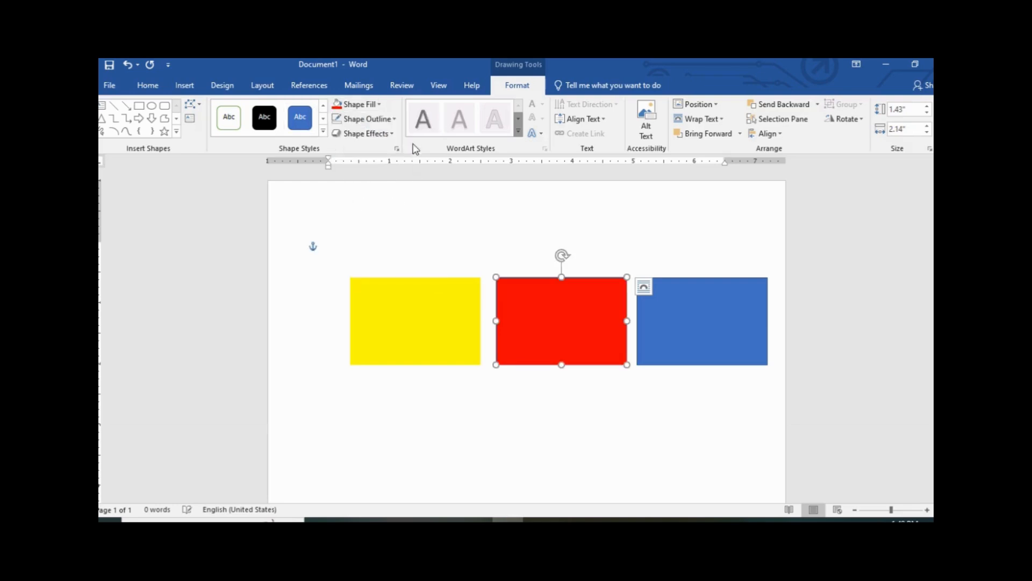
left_click(396, 119)
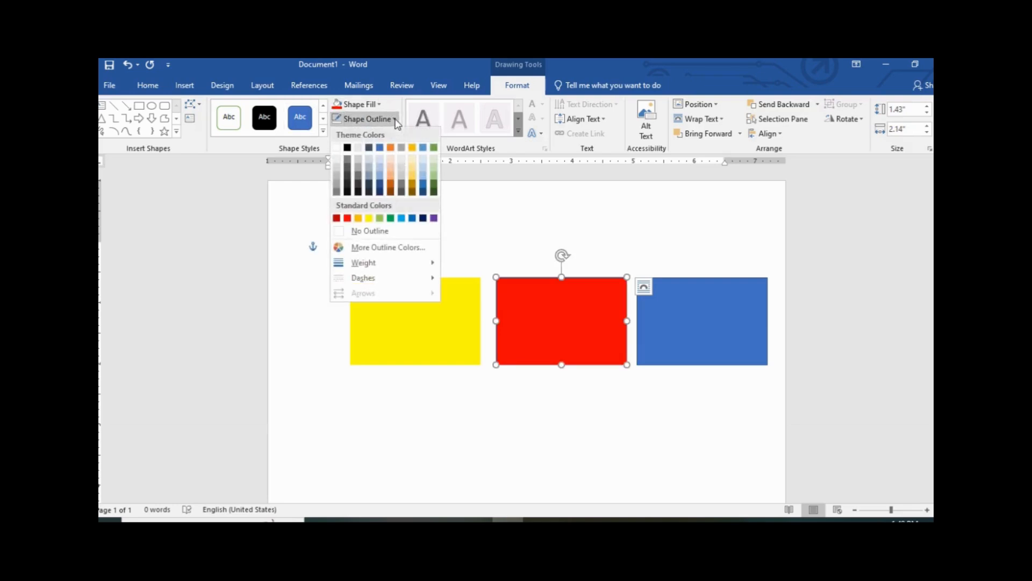
left_click(379, 231)
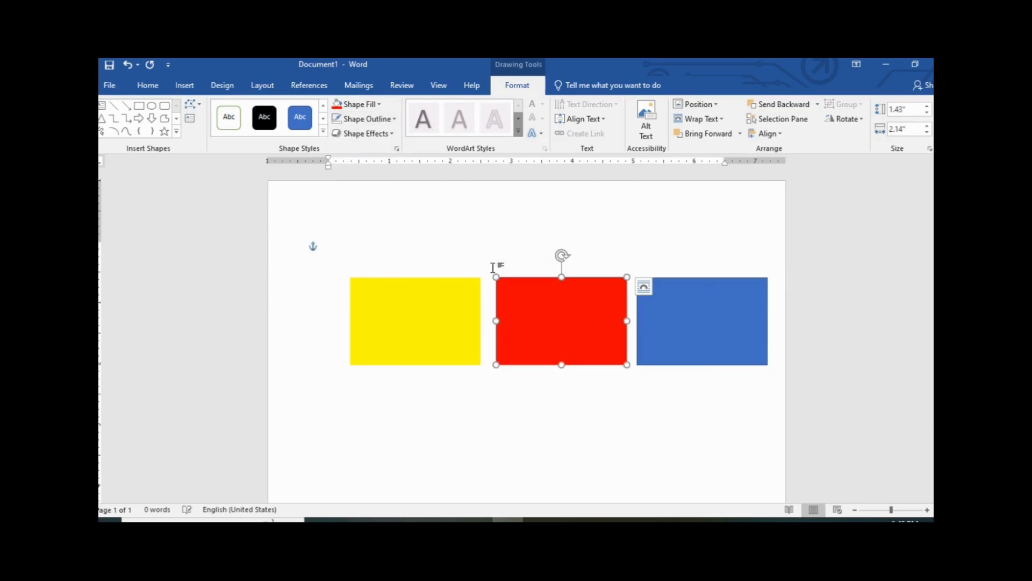
Remove the right blue rectangle's outline, then select the yellow rectangle
left_click(675, 331)
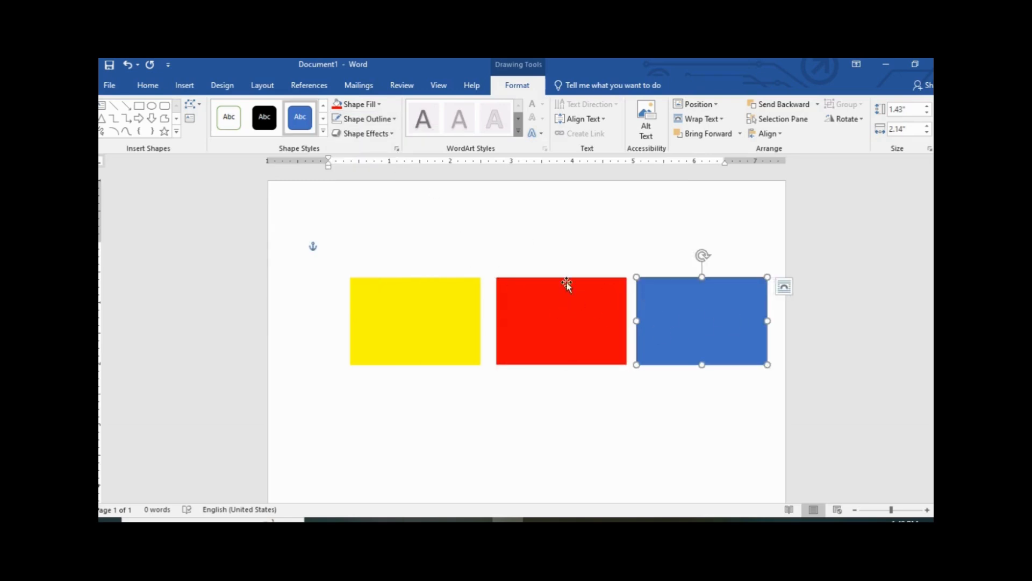
left_click(392, 119)
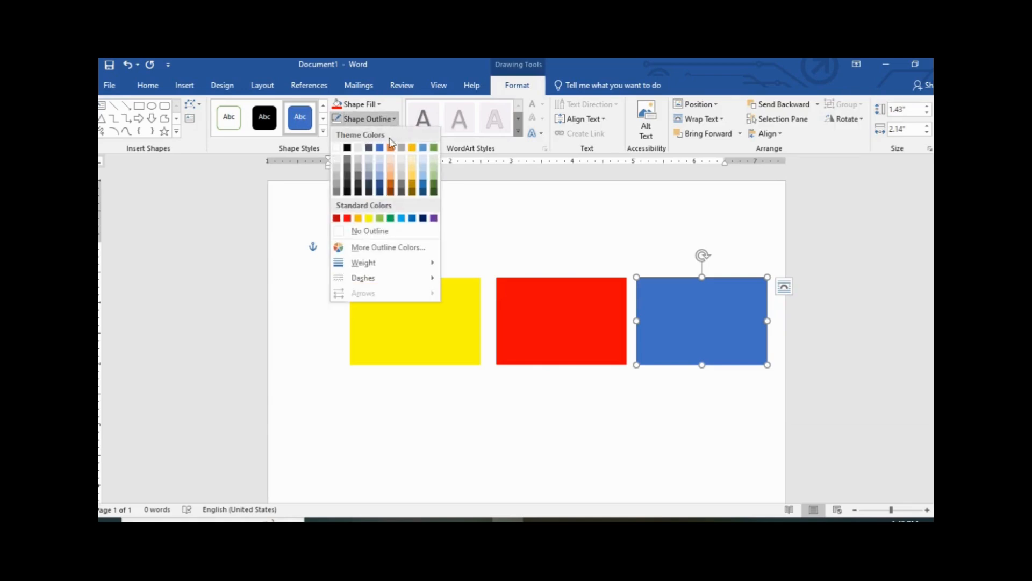
left_click(370, 231)
left_click(931, 417)
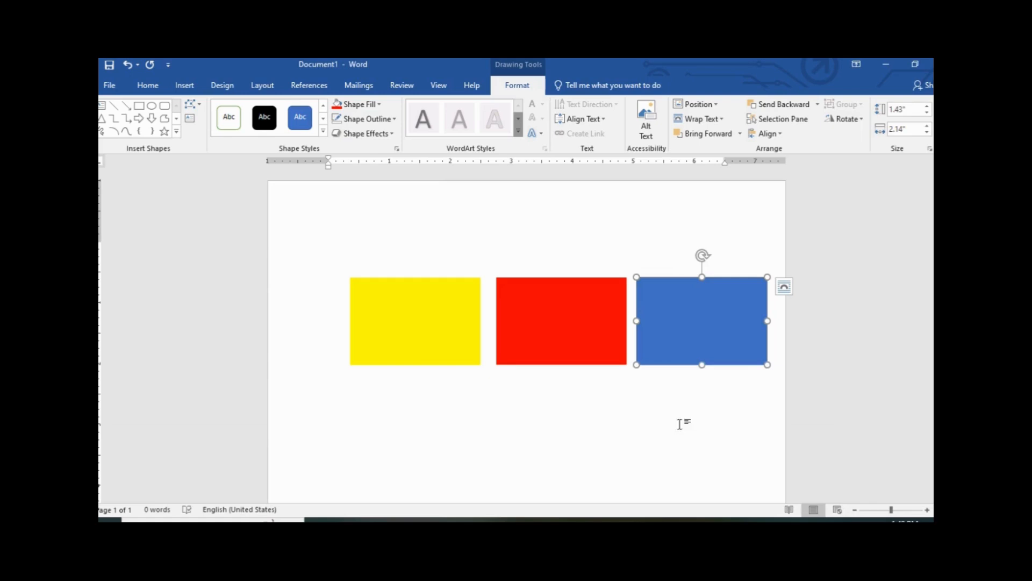
left_click(417, 333)
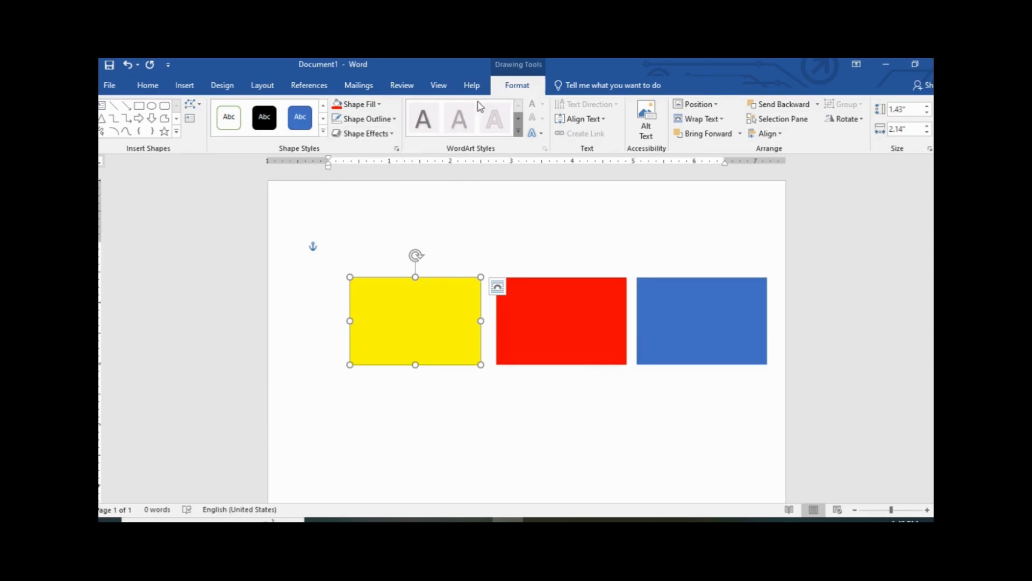
Give the yellow rectangle an Isometric: Left Down 3-D rotation
left_click(395, 134)
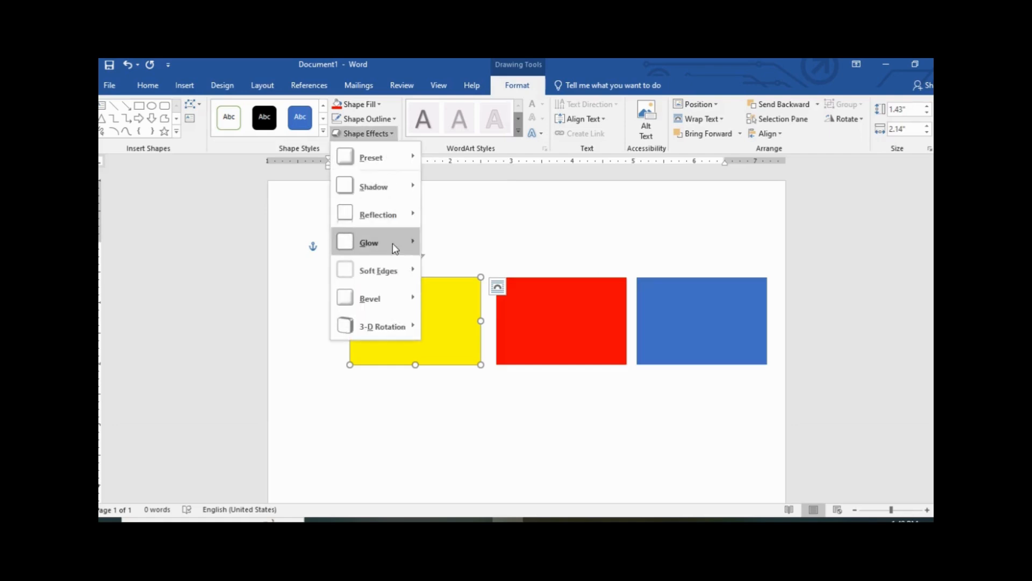
mouse_move(398, 330)
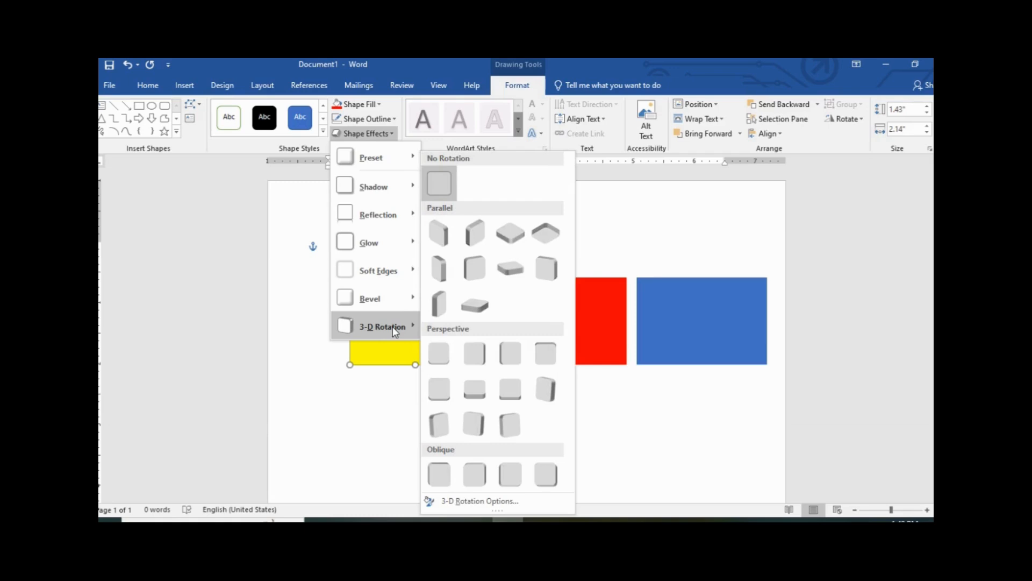
left_click(448, 240)
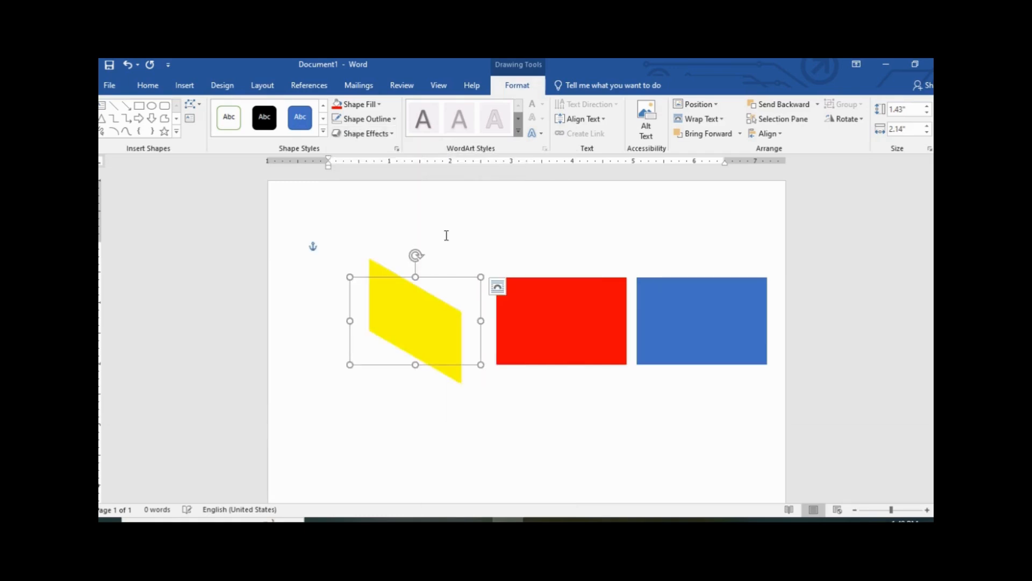
Tilt the red rectangle with a mirrored Parallel 3-D preset and move it against the yellow face
left_click(558, 329)
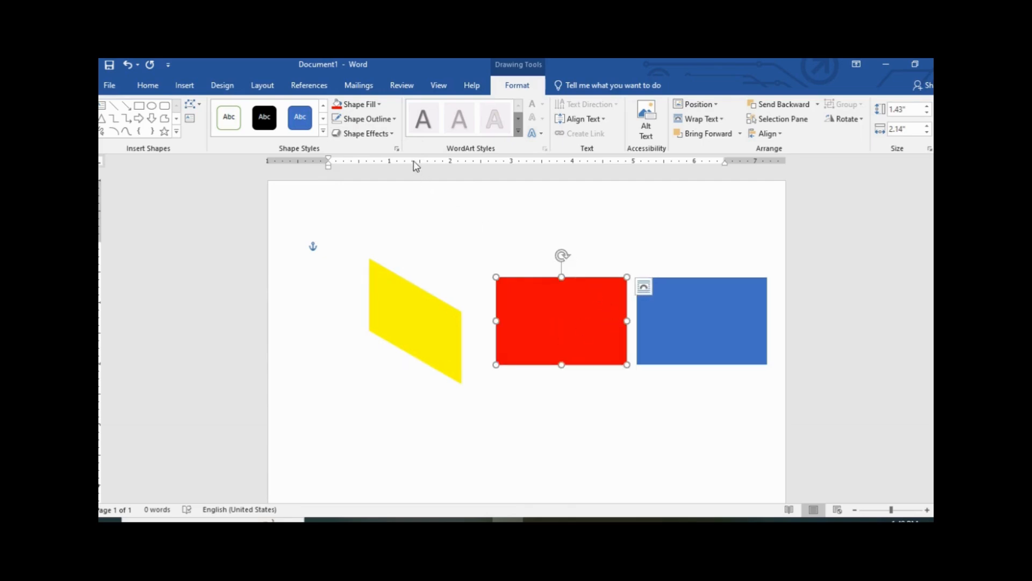
left_click(395, 137)
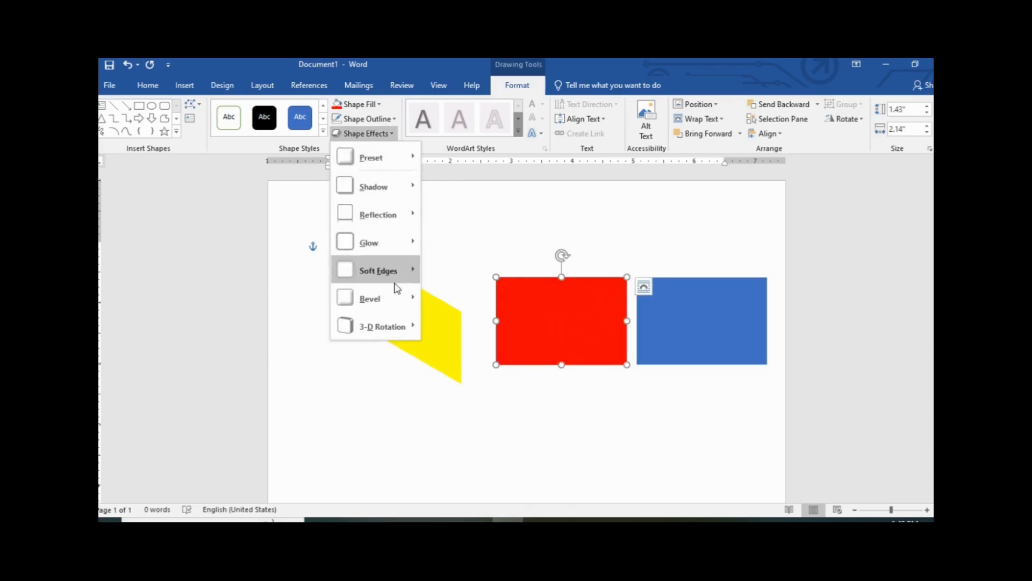
mouse_move(394, 324)
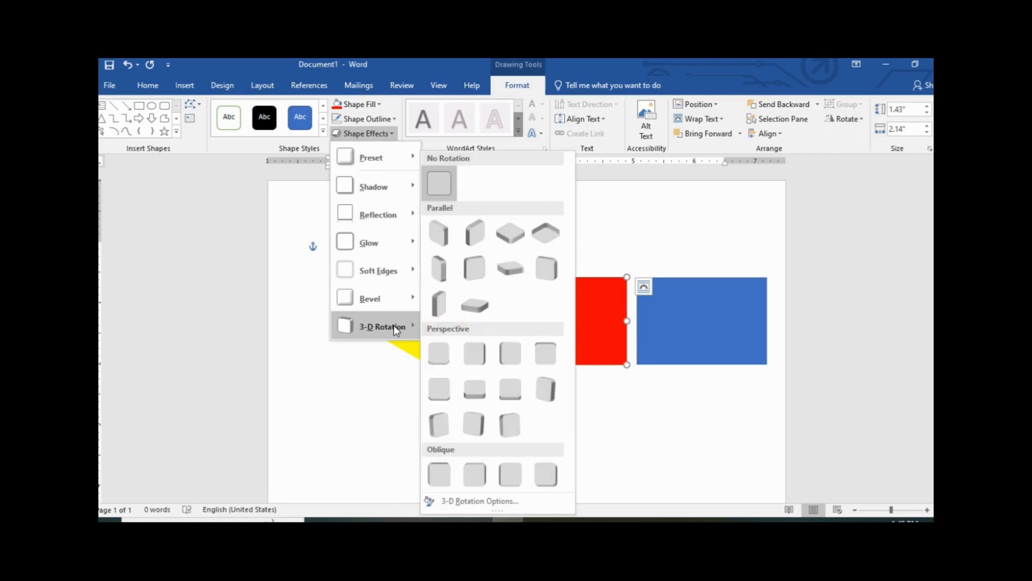
left_click(472, 239)
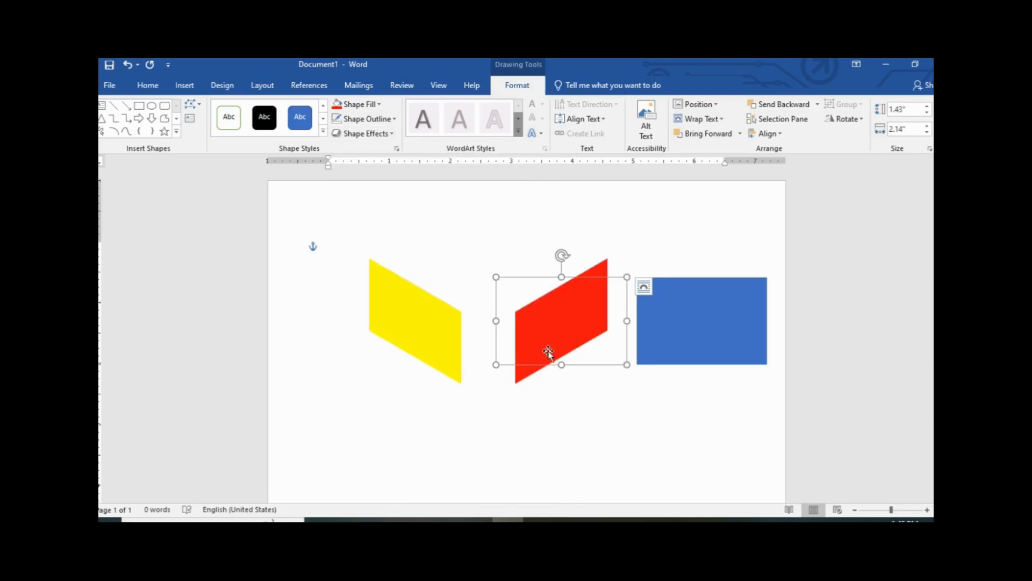
left_click_drag(554, 333, 500, 333)
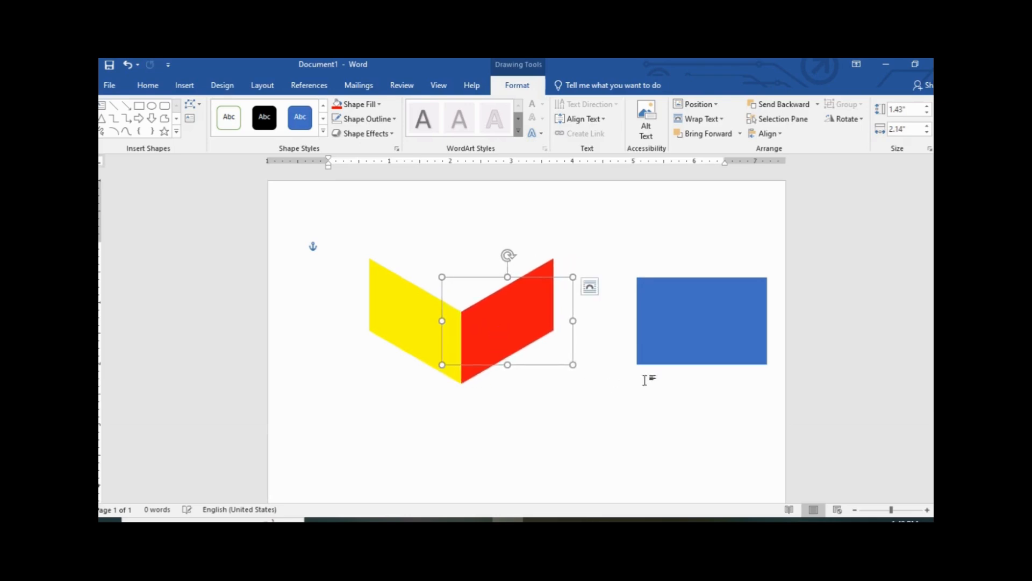
Tilt the blue rectangle flat with a 3-D rotation preset as the cube's top
left_click(680, 337)
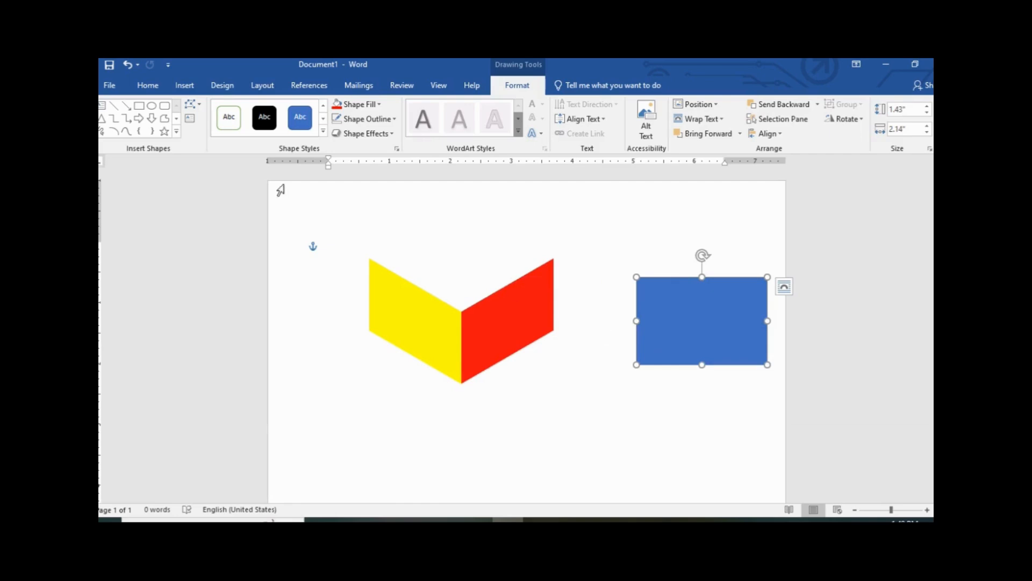
left_click(393, 135)
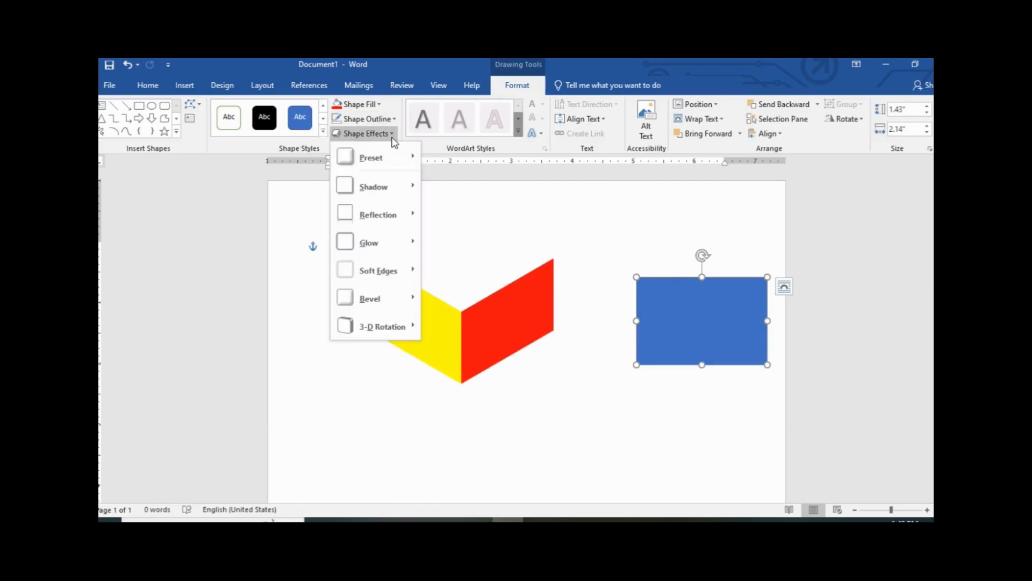
mouse_move(408, 327)
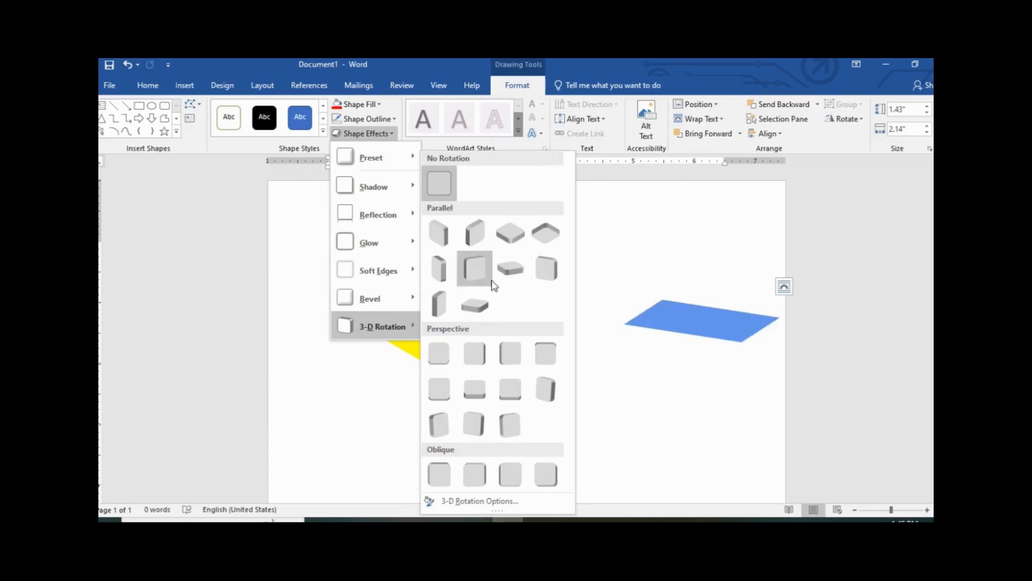
left_click(510, 233)
Place the blue face atop the yellow and red faces, resized to 2.09" by 2.19"
left_click_drag(706, 339, 481, 285)
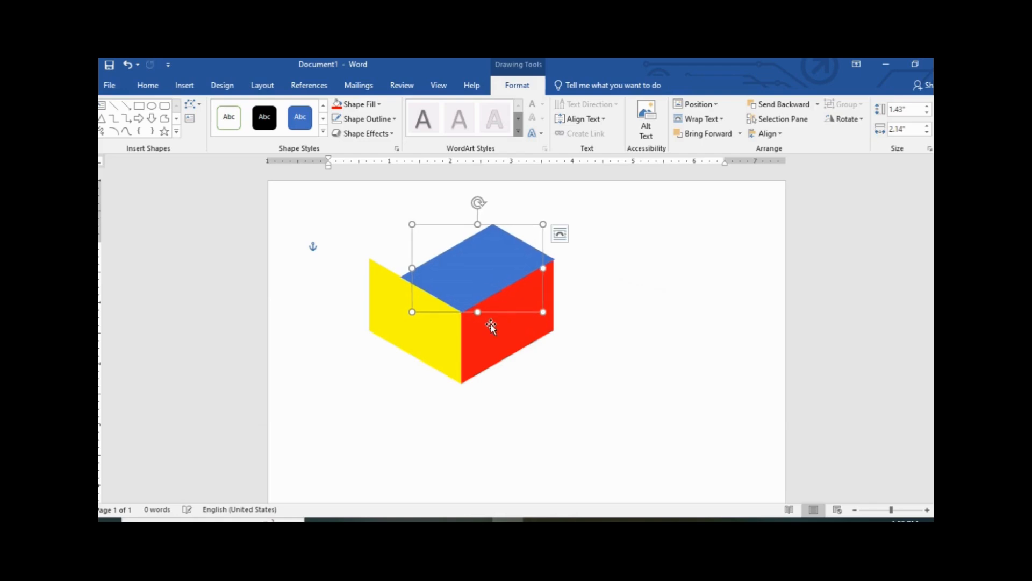
left_click_drag(411, 267, 411, 267)
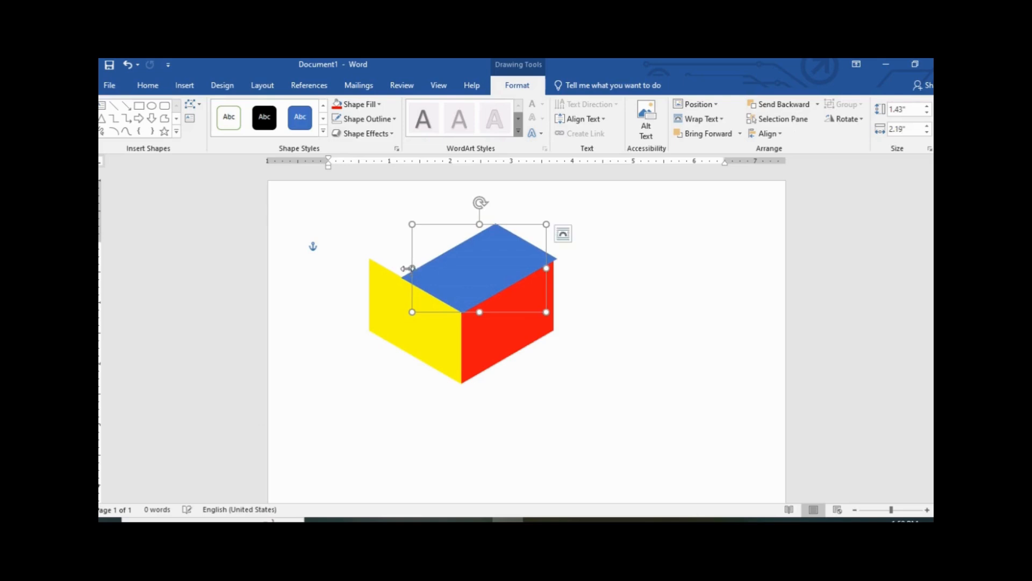
left_click_drag(481, 224, 461, 183)
left_click_drag(468, 252, 452, 262)
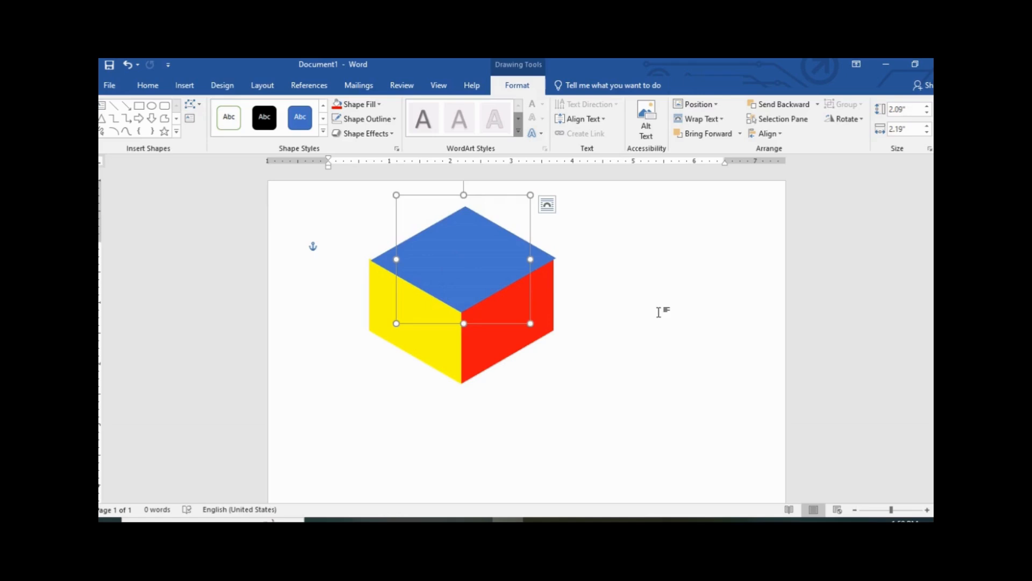
left_click(682, 332)
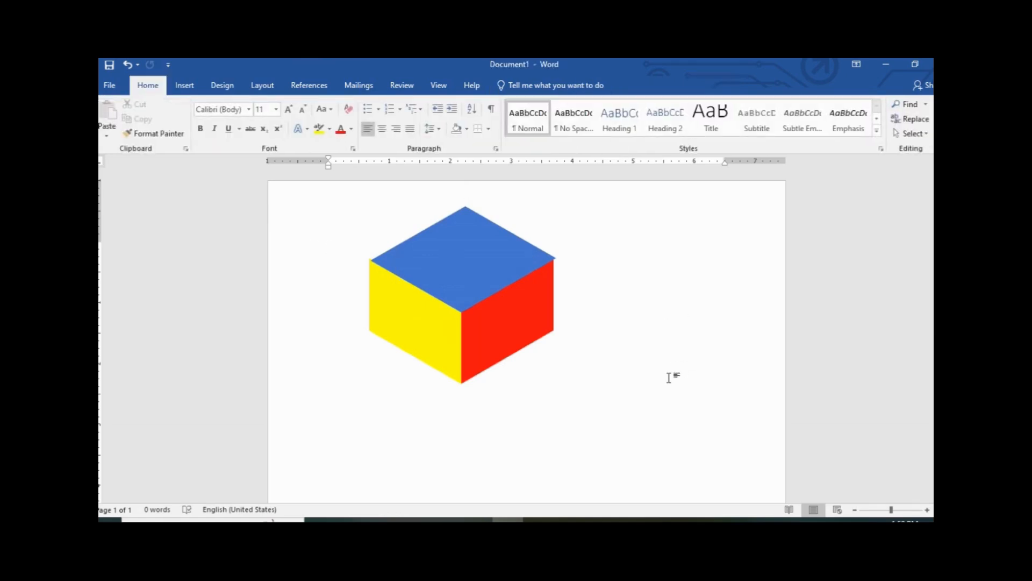
Group the blue, yellow and red faces into one 2.77" by 3.65" object
left_click(481, 274)
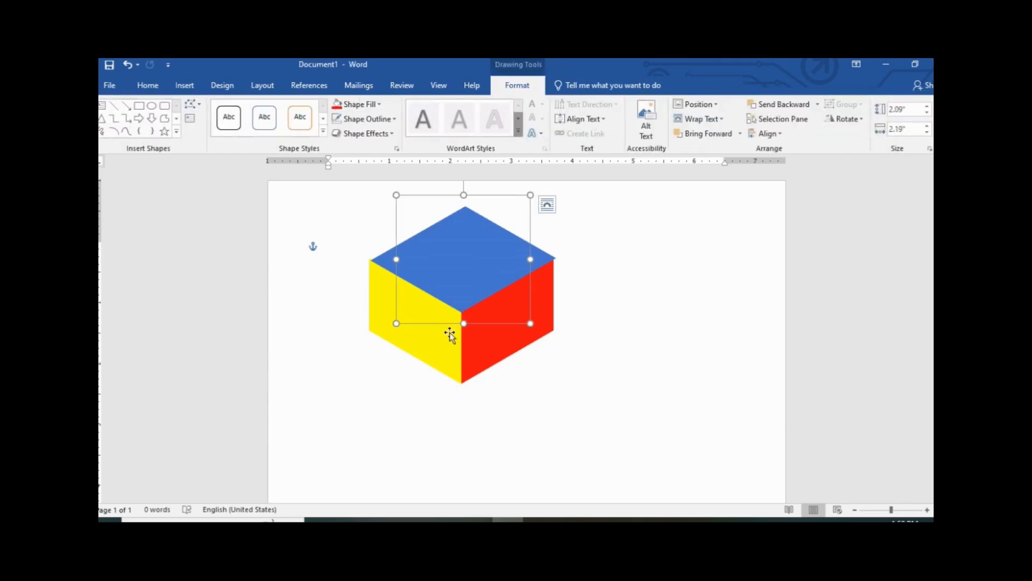
left_click(427, 349, "shift")
left_click(511, 347, "shift")
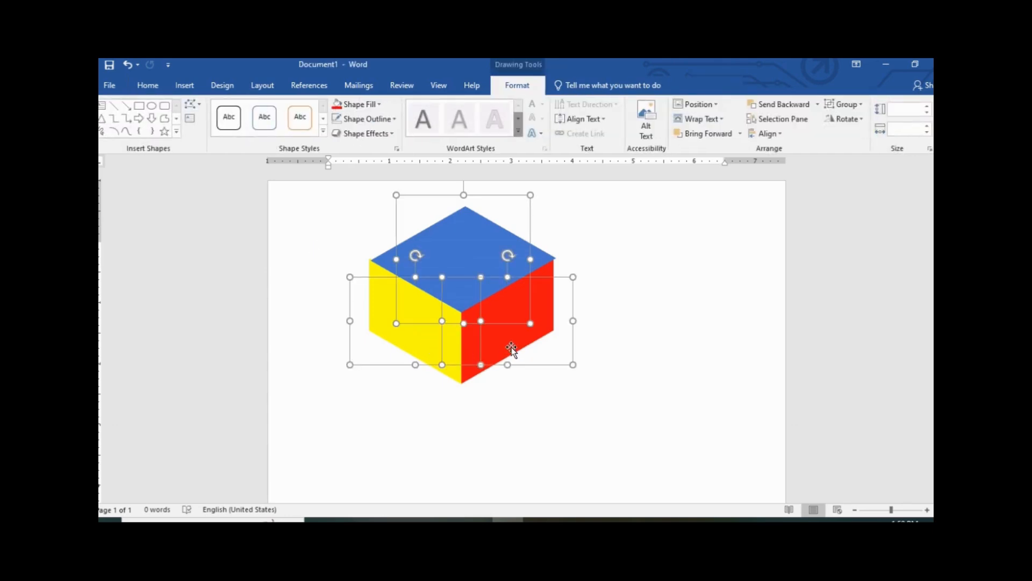
left_click(862, 105)
left_click(866, 123)
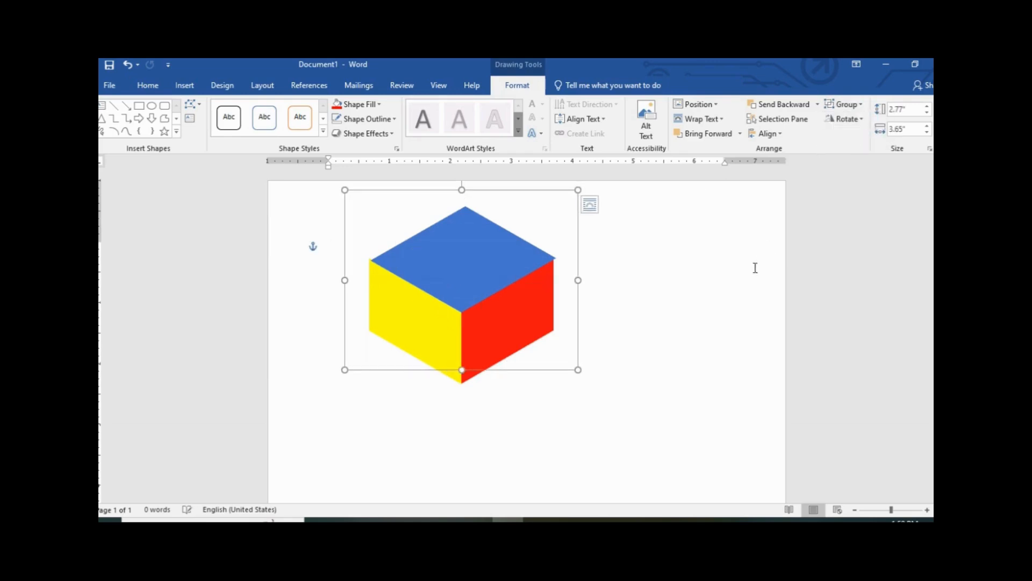
Move the grouped cube down and right, tilt it about 8° clockwise, then delete it
left_click_drag(466, 288, 479, 323)
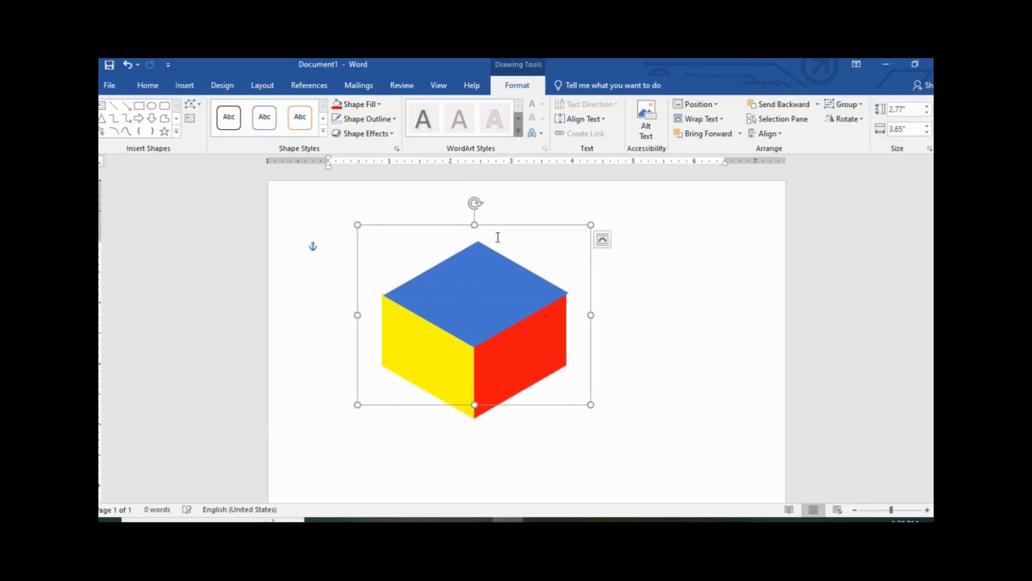
mouse_move(474, 206)
left_mouse_down()
mouse_move(521, 211)
mouse_move(475, 198)
left_mouse_up()
scroll(656, 327, "down", 4)
scroll(658, 334, "up", 3)
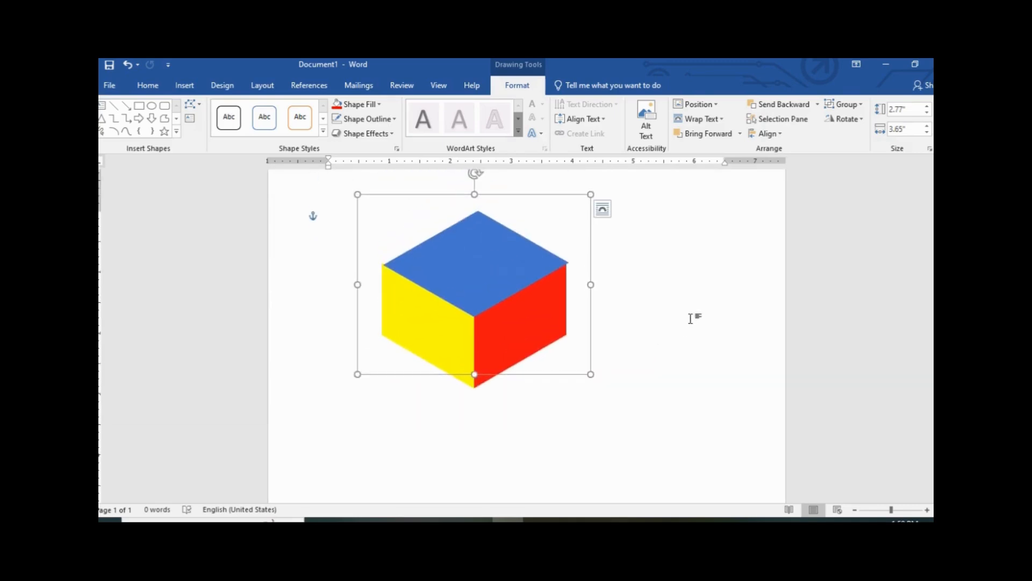
key("Delete")
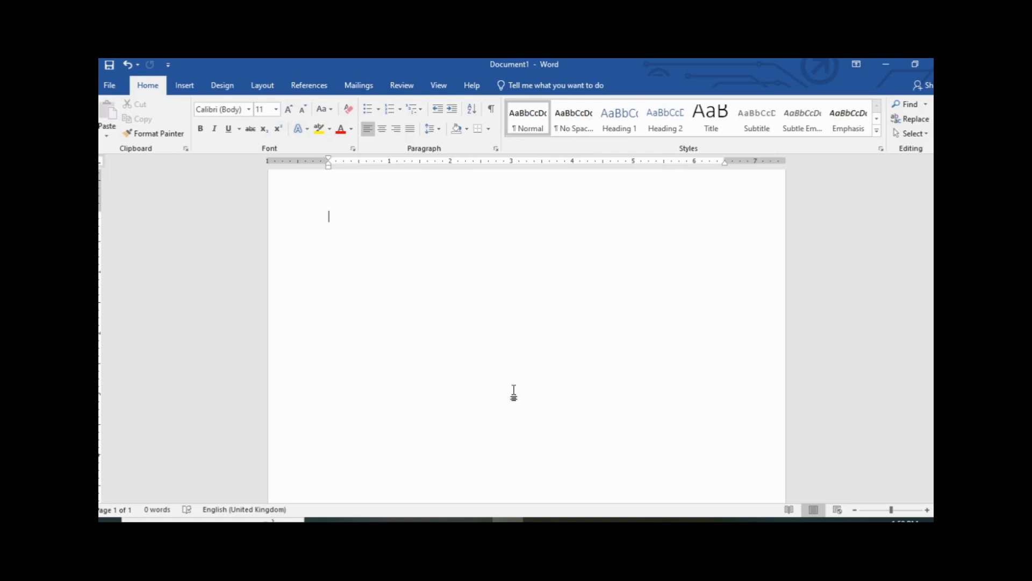
Insert the desert rock photo and shrink it to 1.26" by 2.24"
left_click(186, 86)
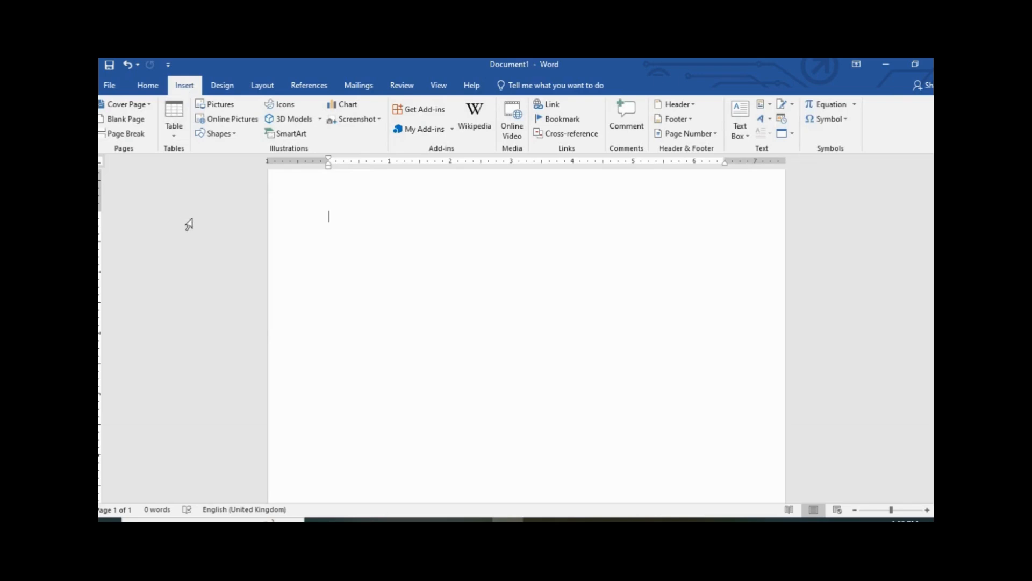
left_click(222, 104)
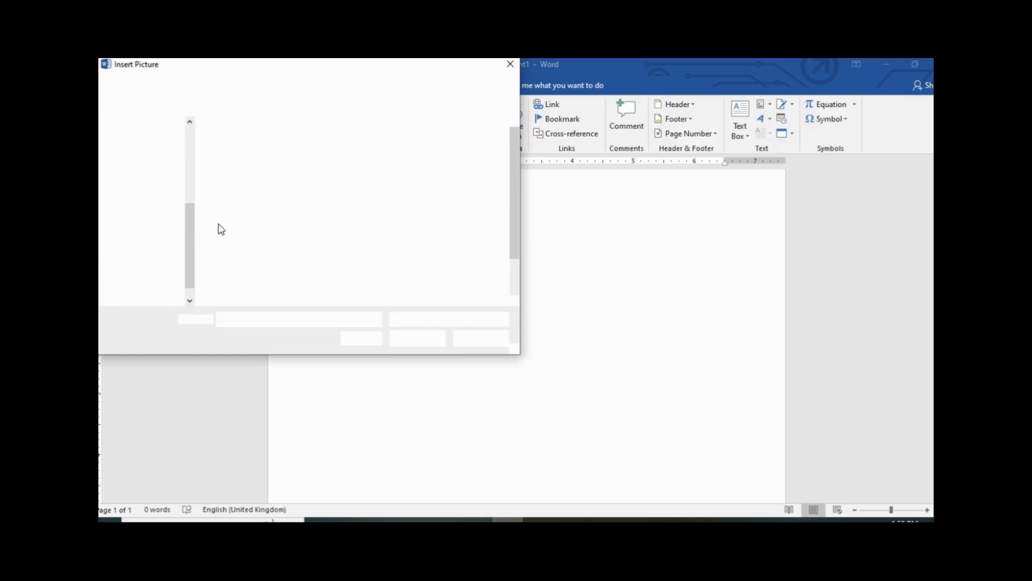
left_click(240, 257)
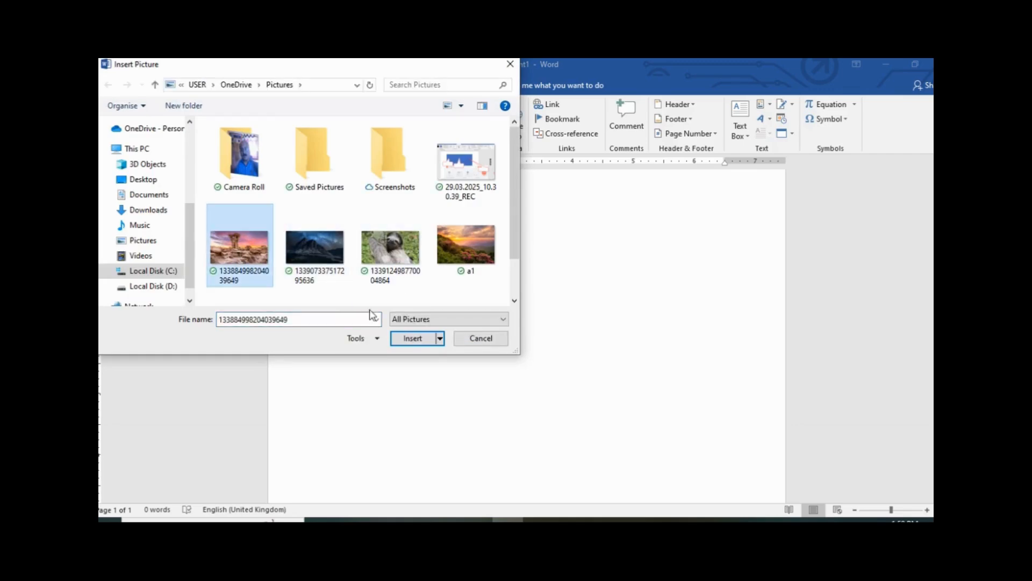
left_click(417, 343)
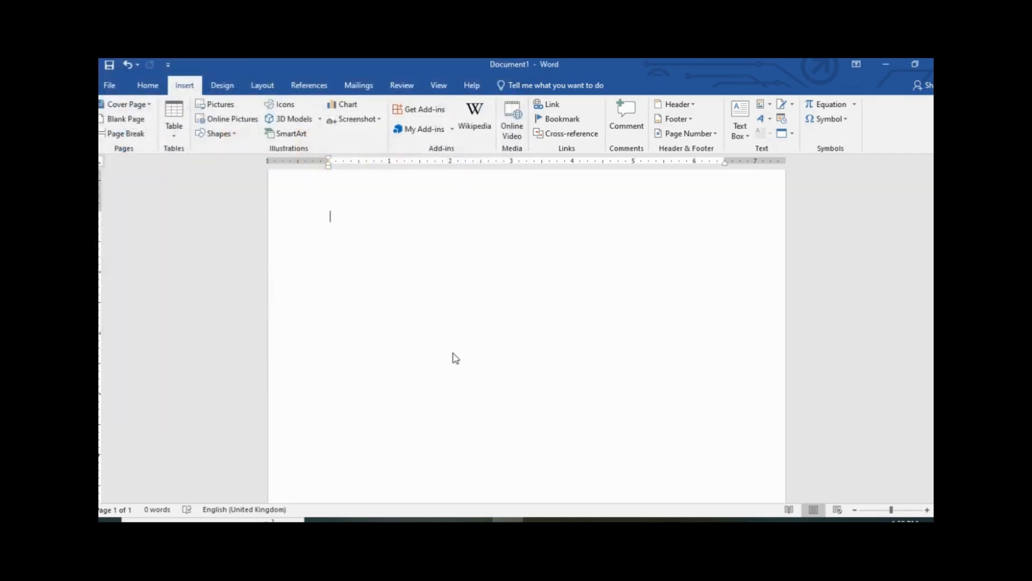
left_click_drag(727, 436, 499, 306)
left_click_drag(388, 291, 383, 290)
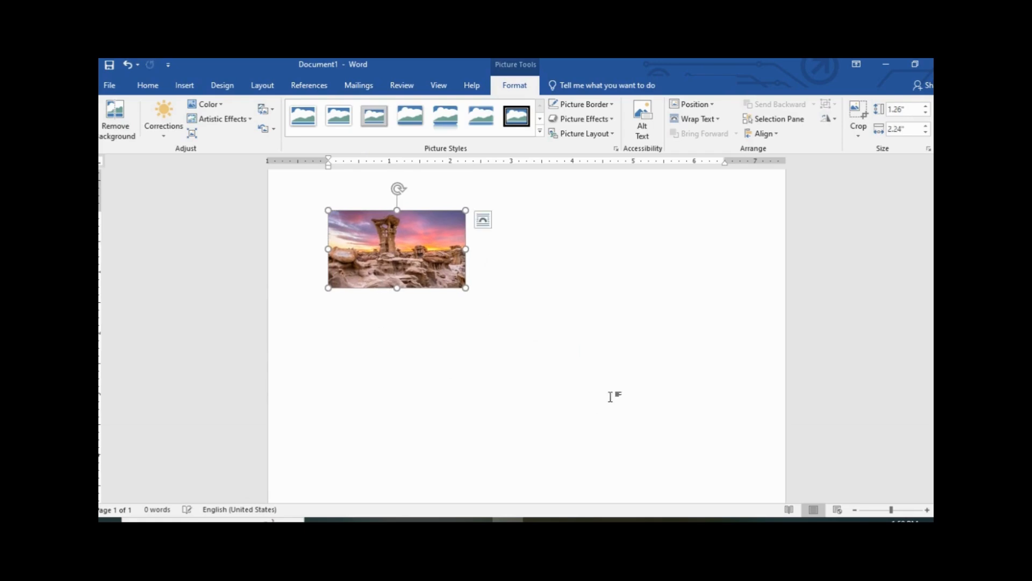
left_click(562, 298)
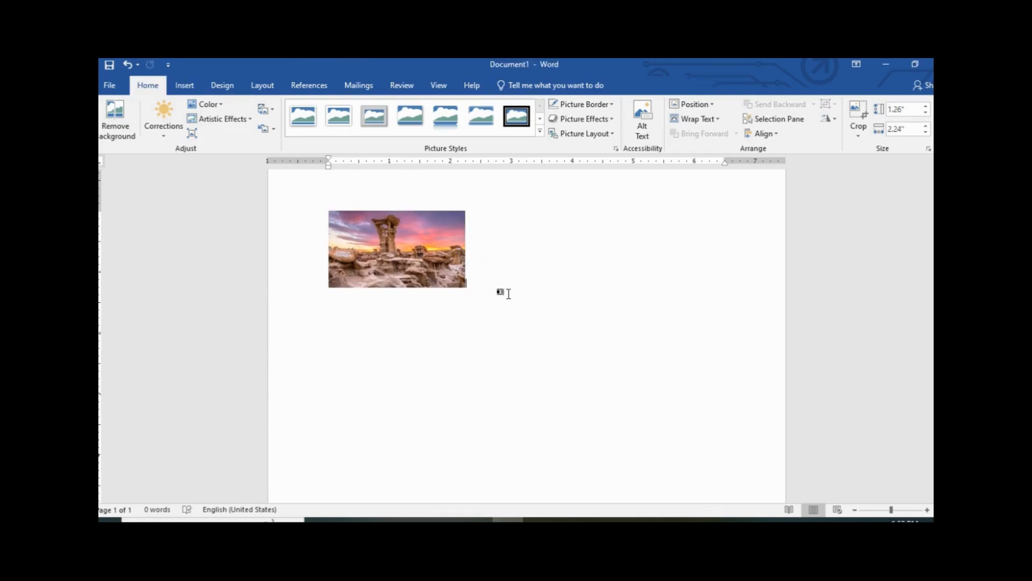
Insert the a1 sunset photo and shrink it beside the first one
left_click(194, 88)
left_click(215, 102)
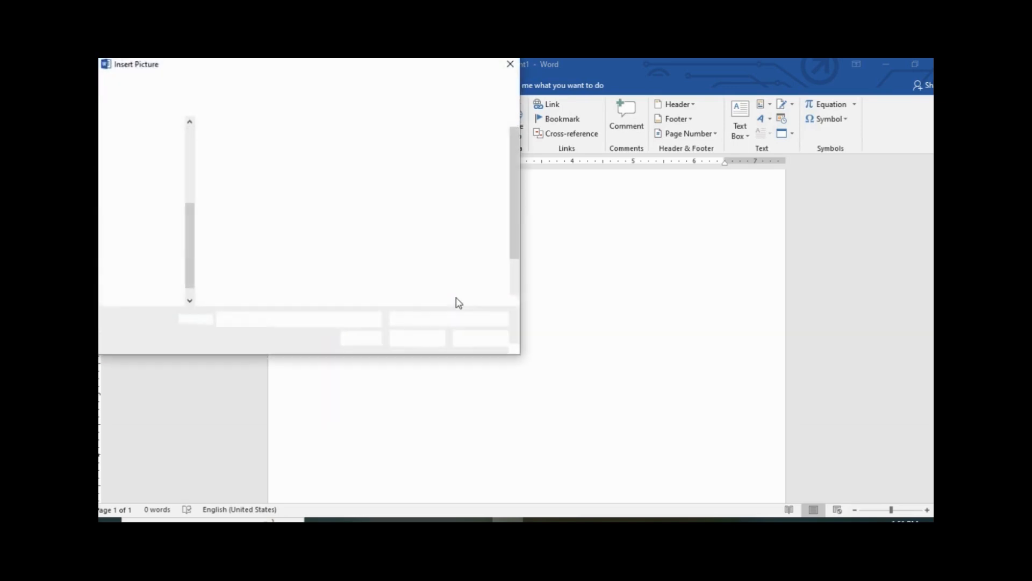
left_click(471, 247)
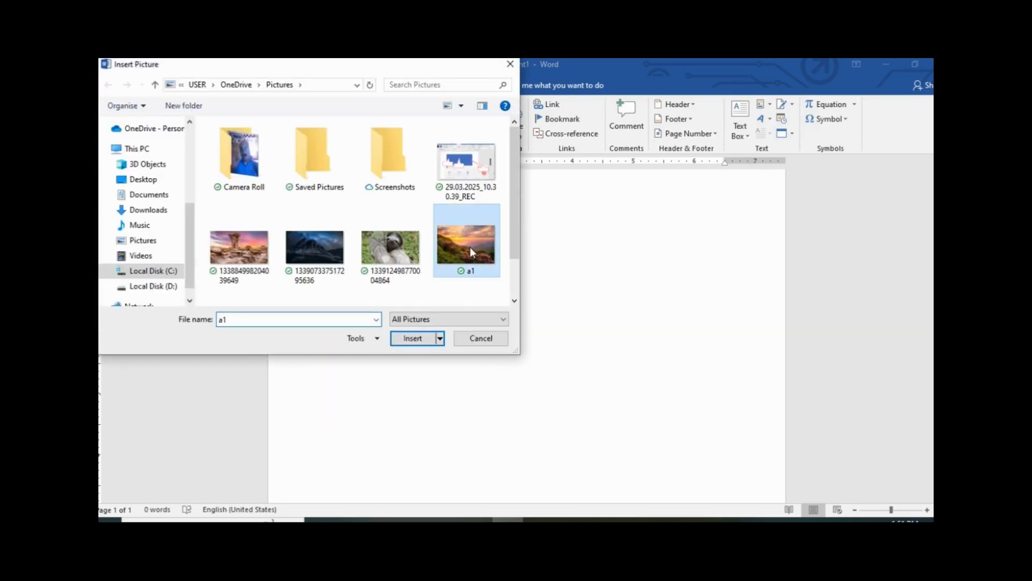
left_click(413, 339)
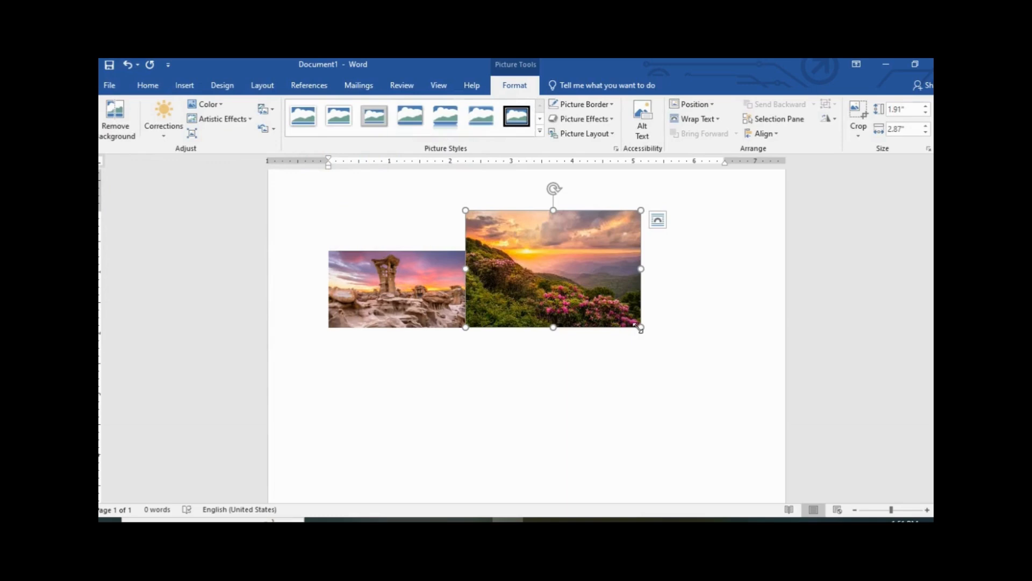
left_click_drag(641, 326, 583, 289)
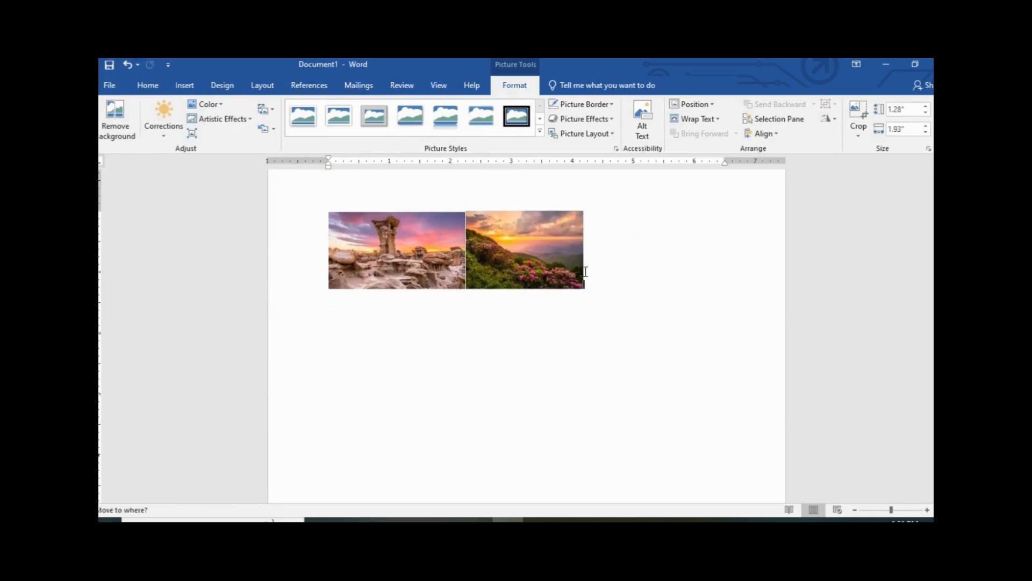
Set the sunset photo's text wrapping to Through and move it right and down
left_click(433, 261)
left_click(518, 263)
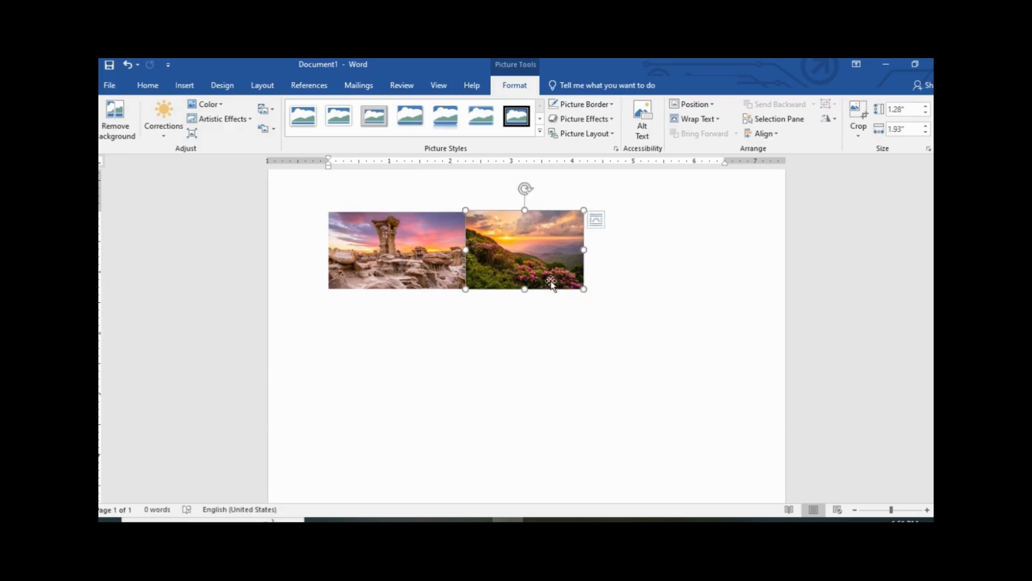
left_click(718, 119)
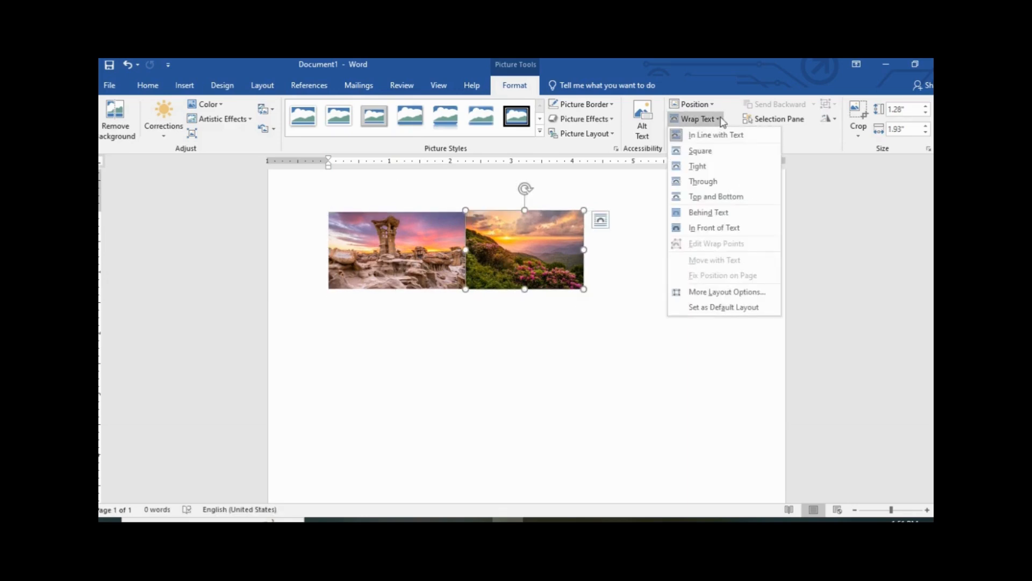
left_click(718, 182)
left_click_drag(539, 256, 565, 272)
Make the desert rock photo freely positioned and line the two photos up side by side
left_click(436, 260)
left_click(719, 120)
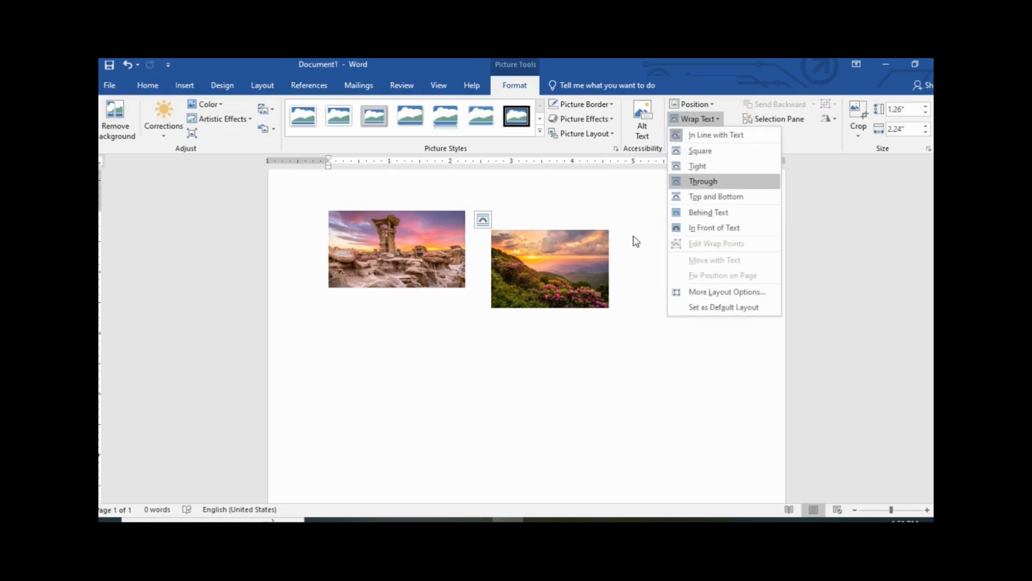
left_click(674, 214)
left_click_drag(425, 247, 408, 276)
left_click_drag(525, 272, 512, 268)
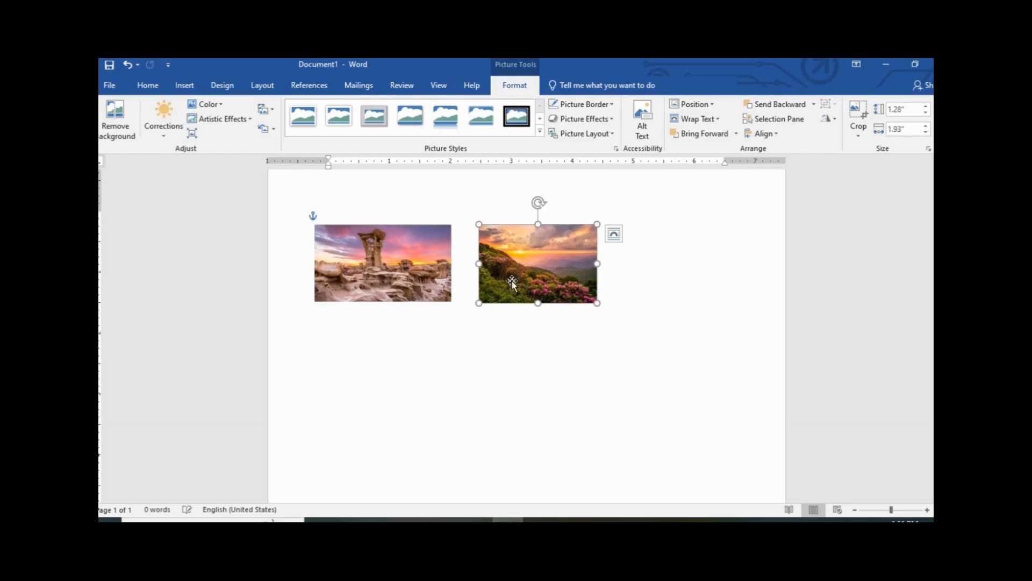
Insert the a3 lake photo and shrink it to 1.3" by 2.33" below the pair
left_click(672, 275)
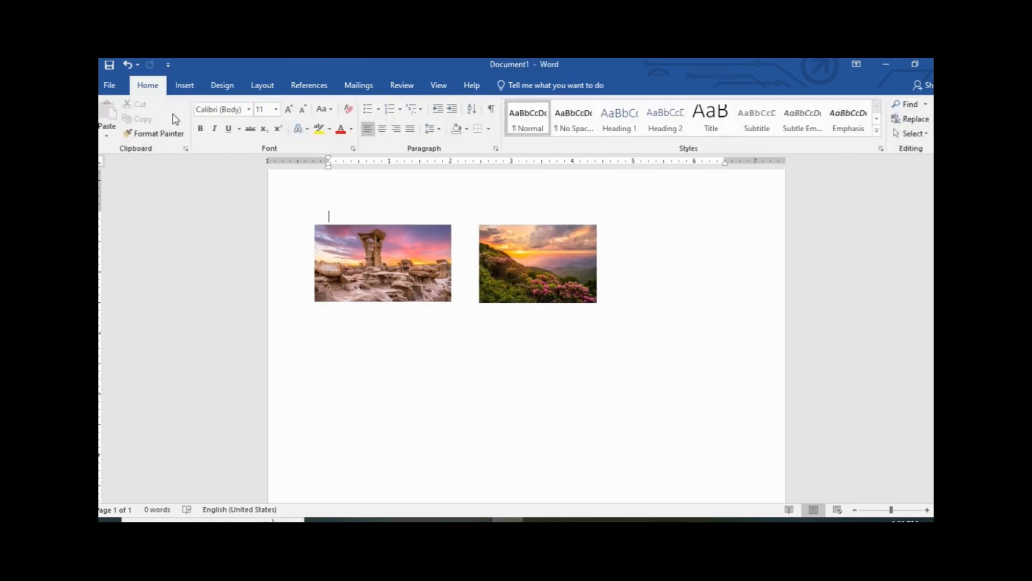
left_click(184, 85)
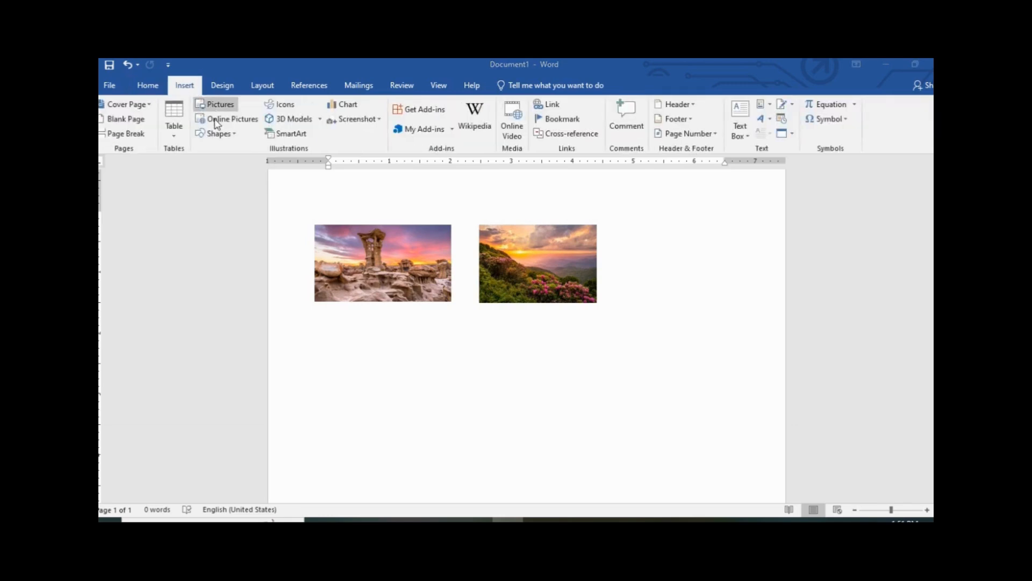
left_click(214, 108)
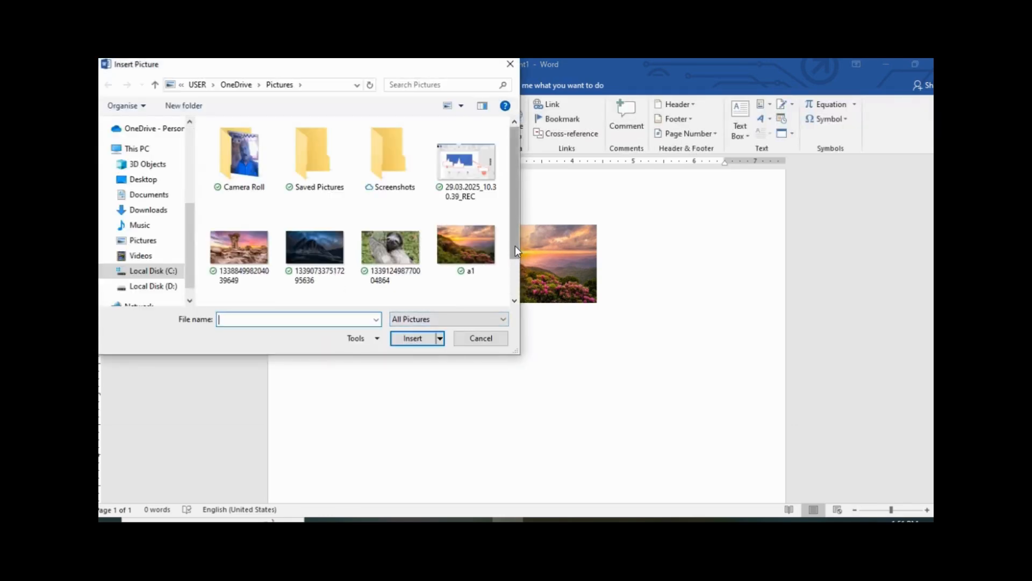
left_click_drag(516, 247, 517, 281)
left_click(328, 272)
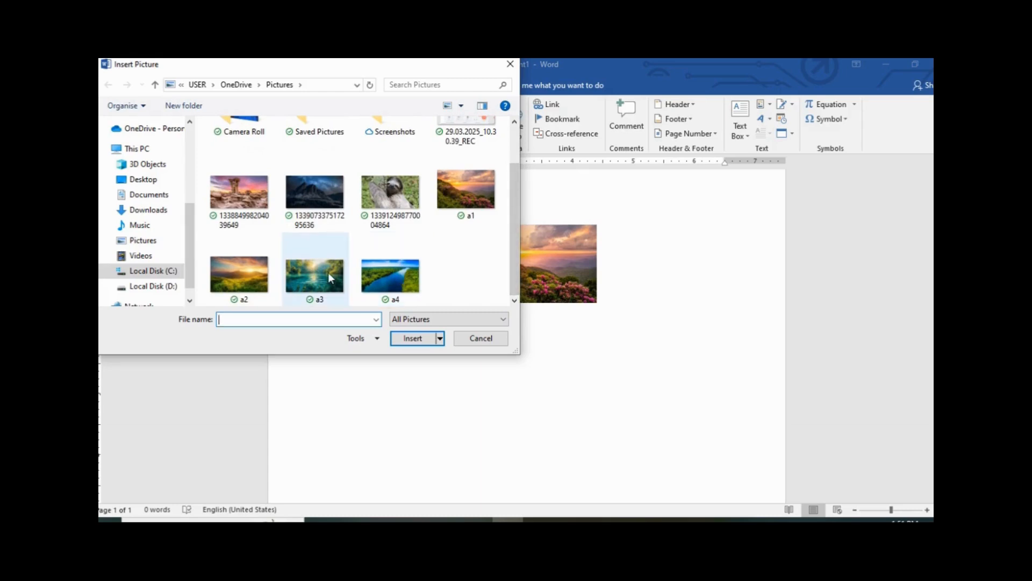
left_click(415, 339)
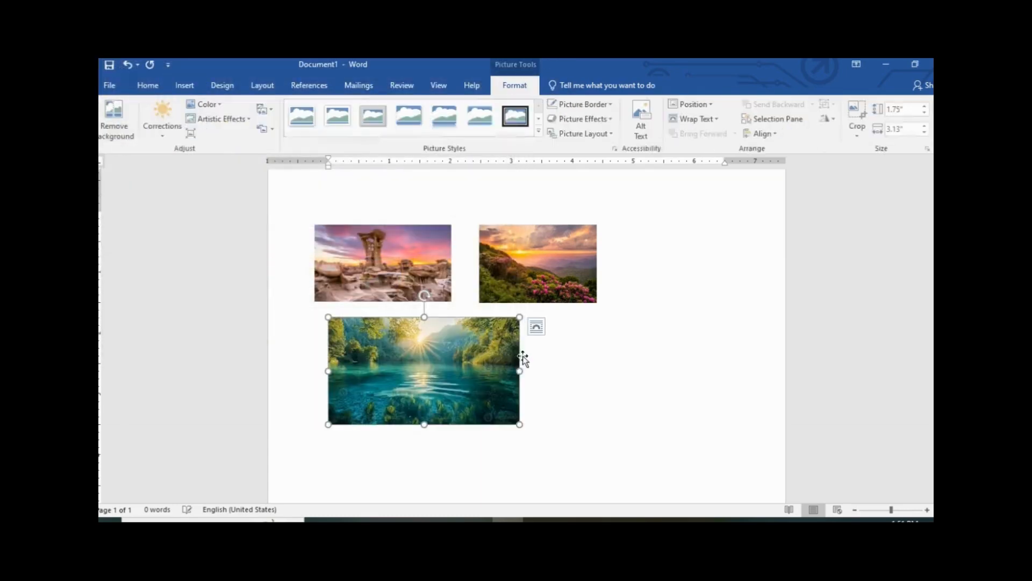
left_click_drag(515, 323, 469, 347)
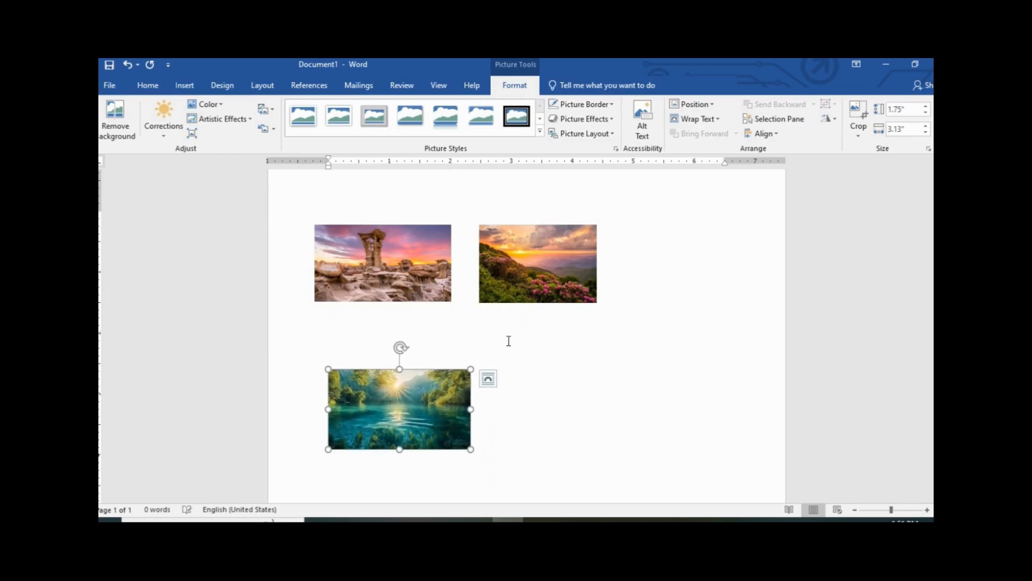
Enlarge the sunset photo slightly and the rock photo to about 1.39" by 2.46"
left_click(535, 280)
left_click_drag(597, 303, 606, 308)
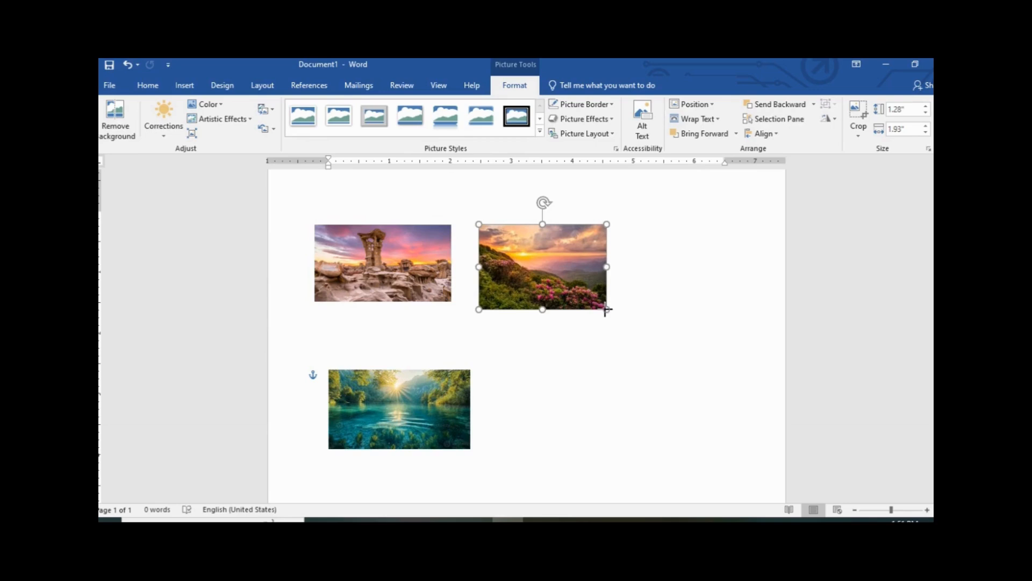
left_click(444, 299)
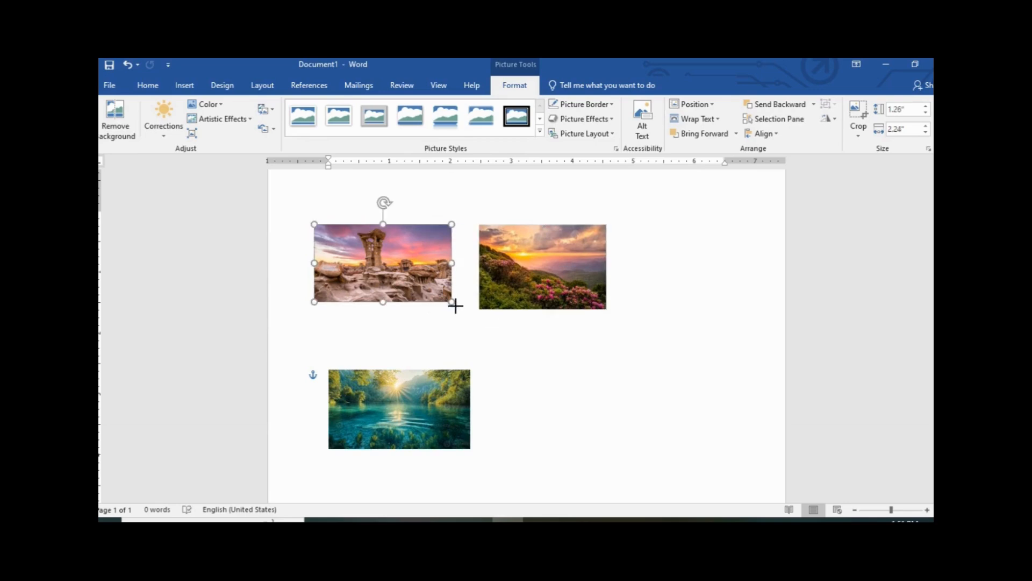
left_click_drag(456, 304, 458, 310)
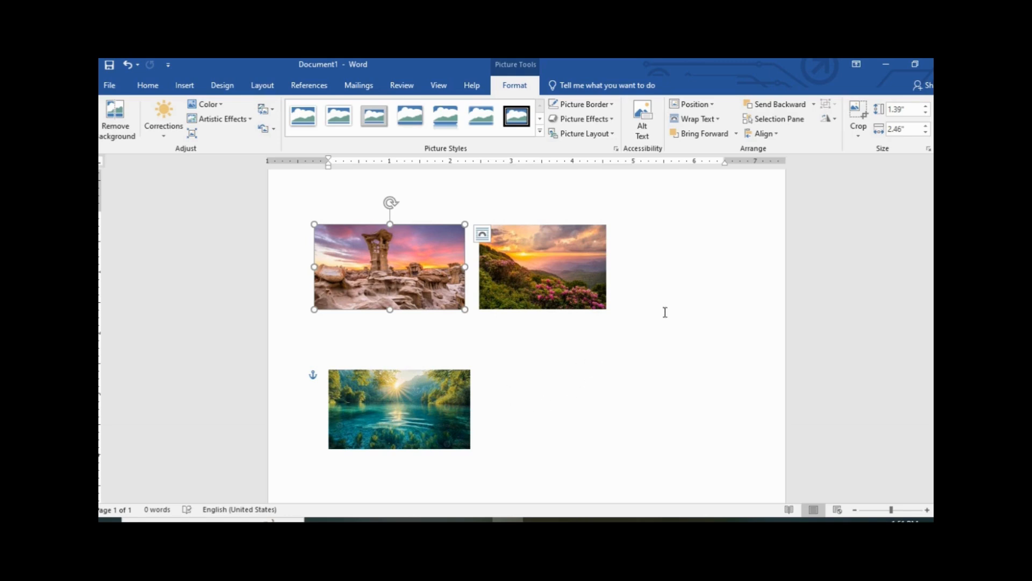
Give the rock and mountain photos Parallel 3-D rotations and join them edge to edge
left_click(616, 123)
mouse_move(614, 312)
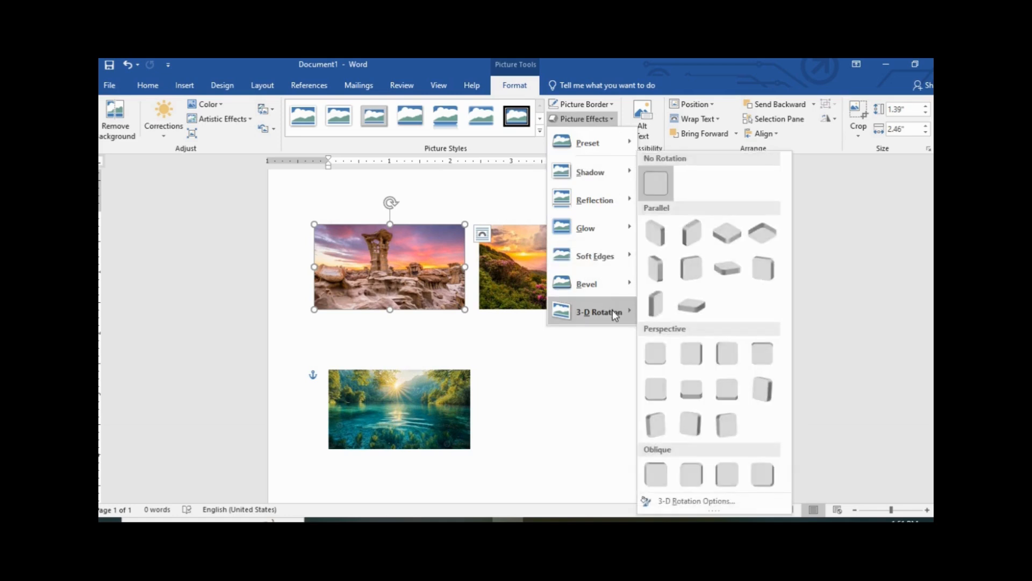
left_click(659, 237)
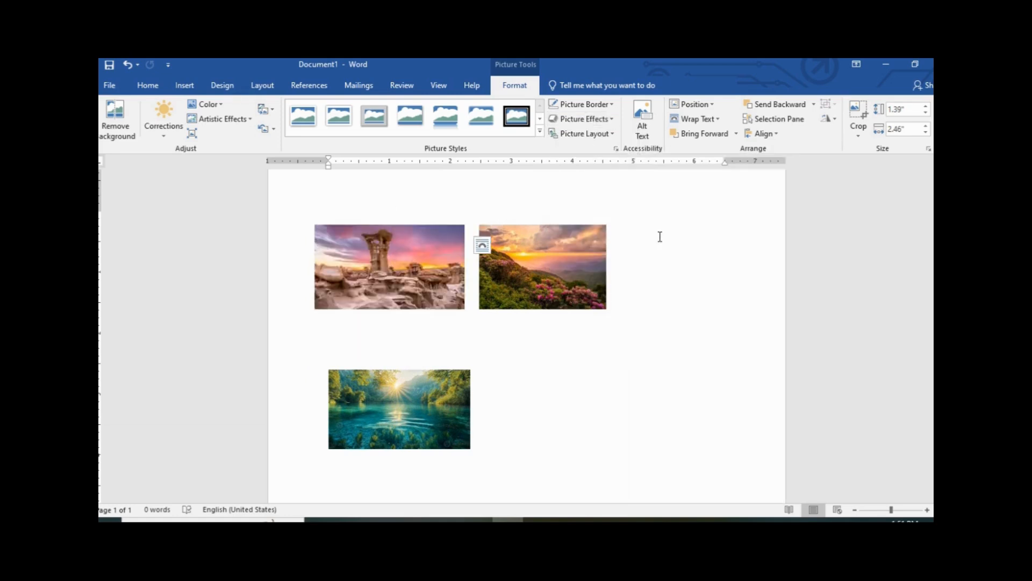
left_click(551, 280)
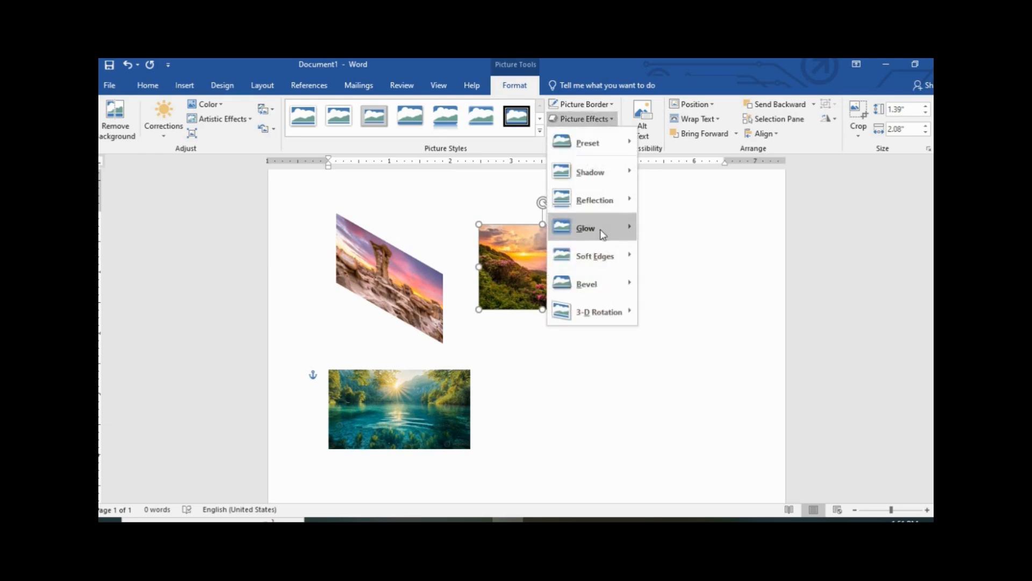
mouse_move(602, 310)
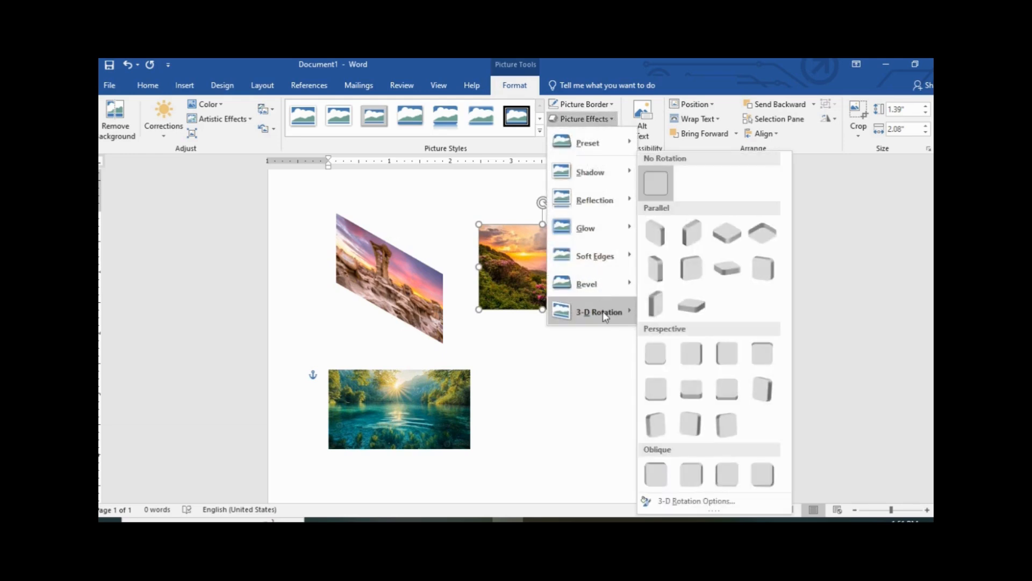
left_click(692, 239)
left_click_drag(564, 276, 517, 286)
Tilt the lake photo flat with a Parallel 3-D rotation preset and reposition it
left_click(637, 276)
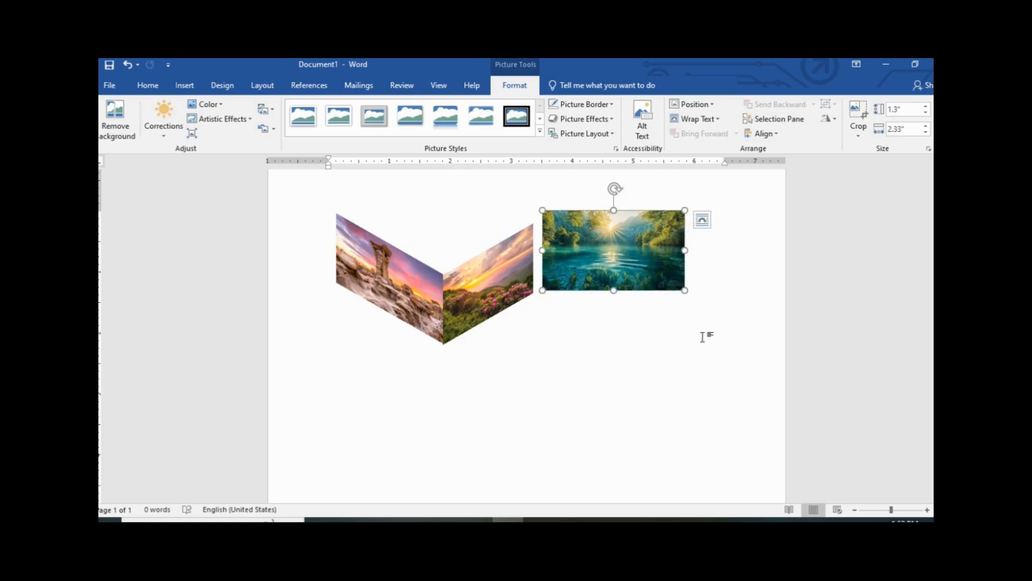
left_click(583, 119)
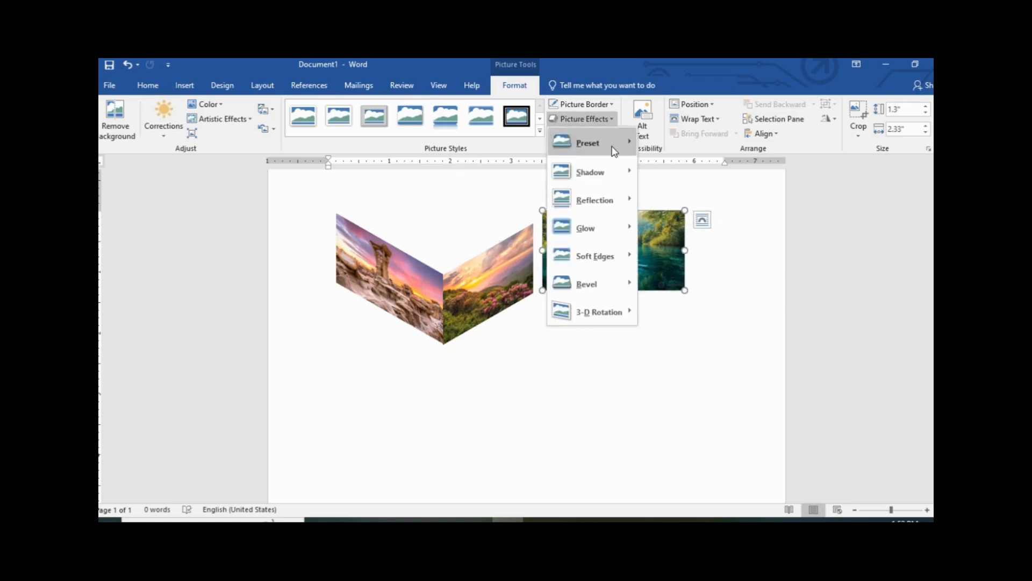
mouse_move(604, 311)
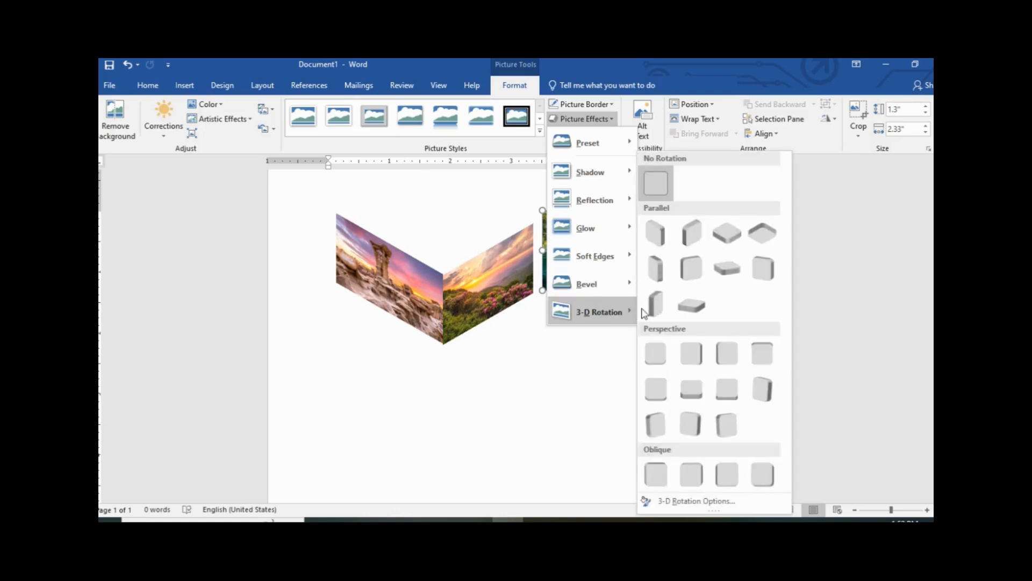
left_click(724, 243)
left_click_drag(653, 253, 515, 223)
left_click_drag(605, 256, 656, 251)
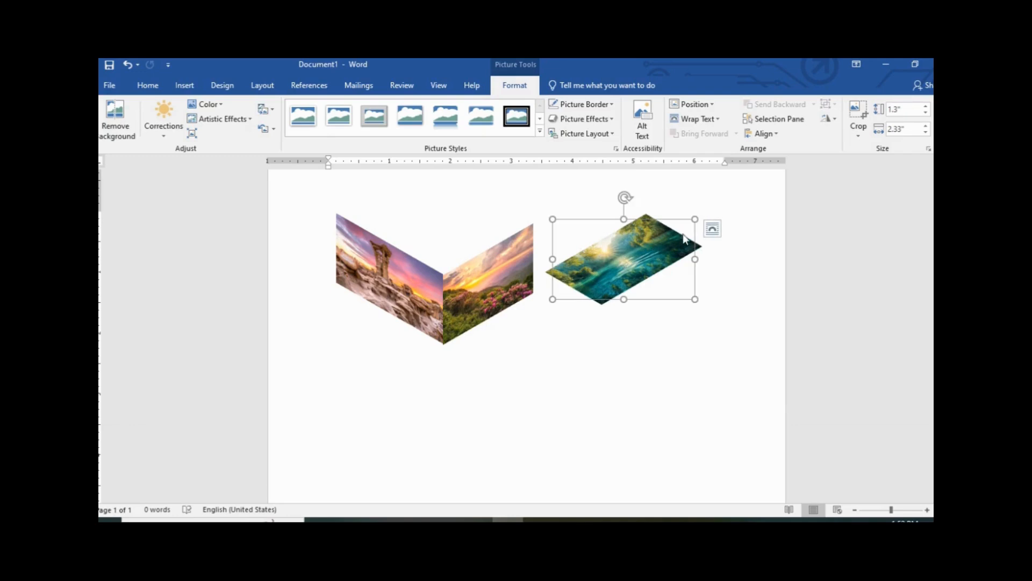
left_click(698, 118)
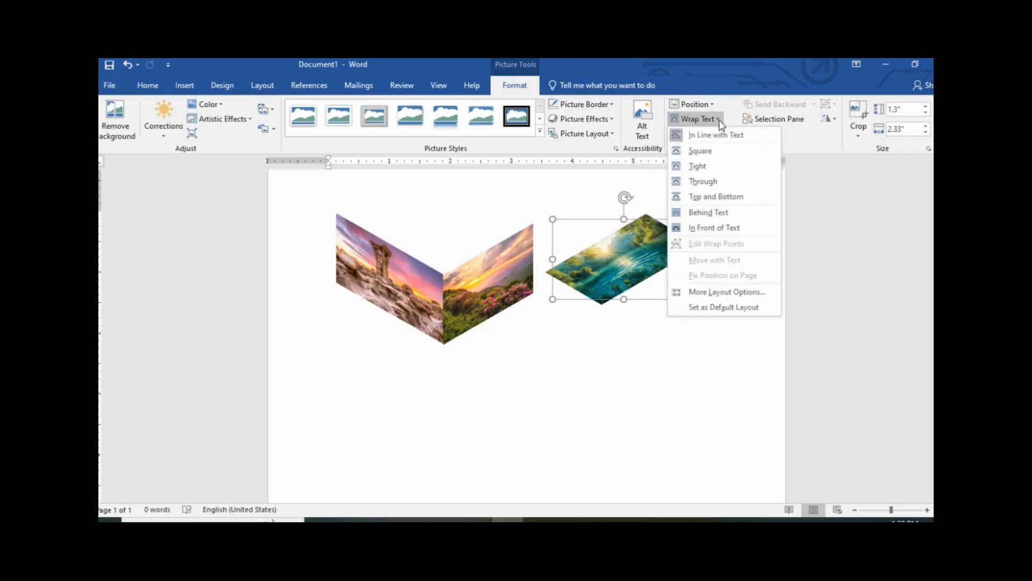
Set the lake photo's wrapping to Through and move the rock and mountain faces down the page
left_click(720, 183)
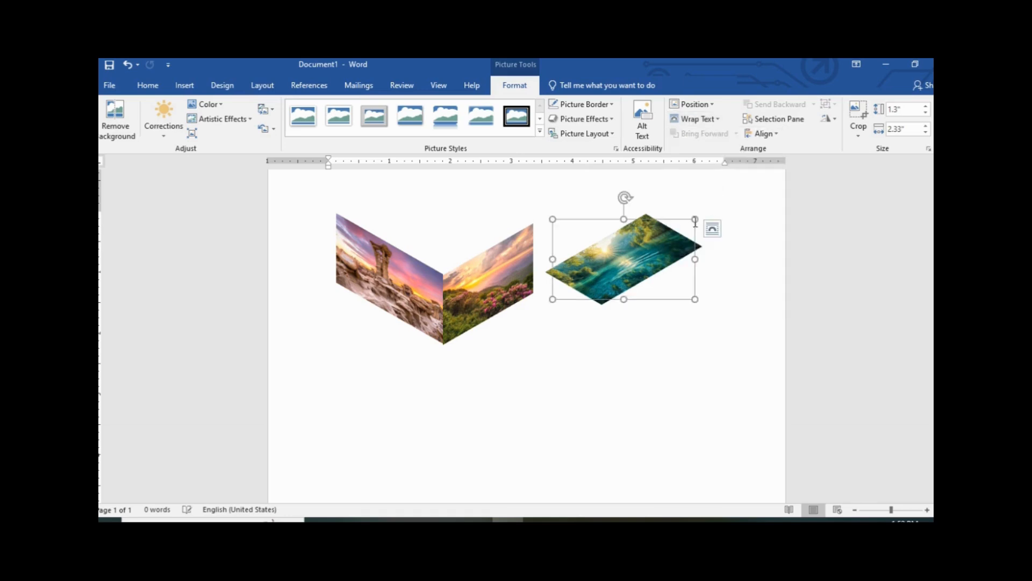
left_click_drag(634, 205, 498, 215)
left_click_drag(483, 279, 503, 253)
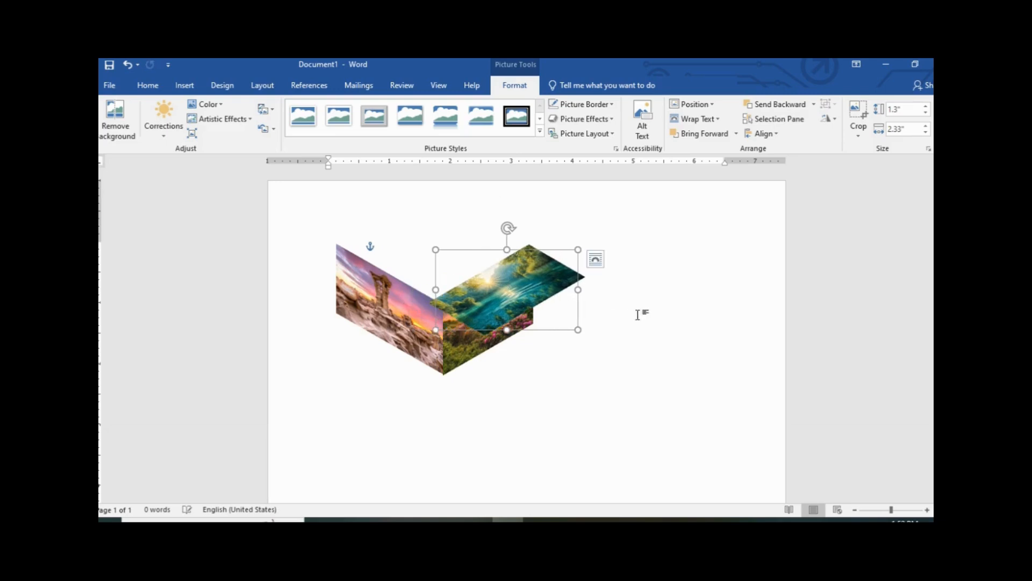
left_click_drag(549, 287, 649, 288)
left_click(527, 385)
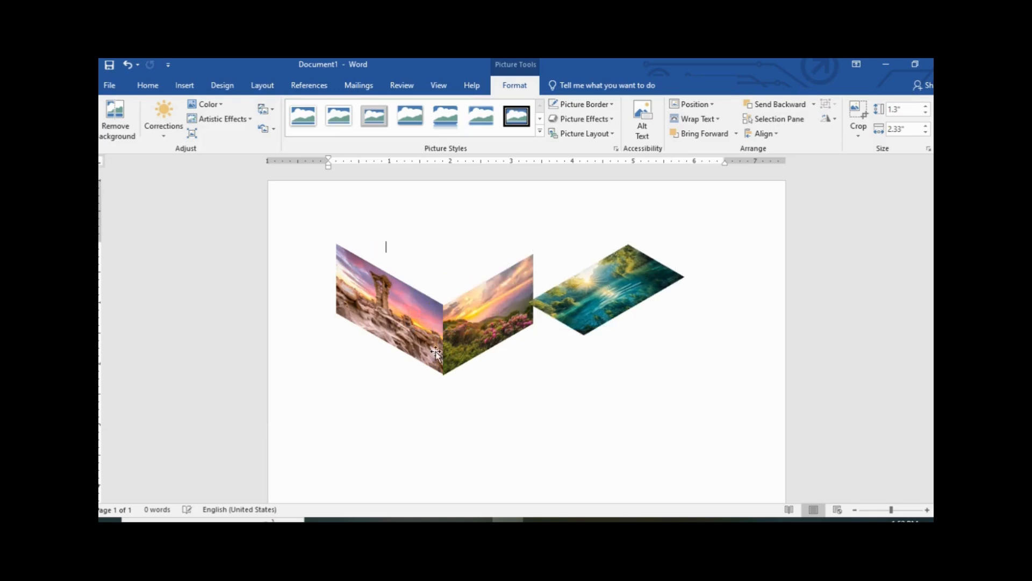
left_click_drag(373, 285, 374, 370)
left_click_drag(496, 321, 496, 406)
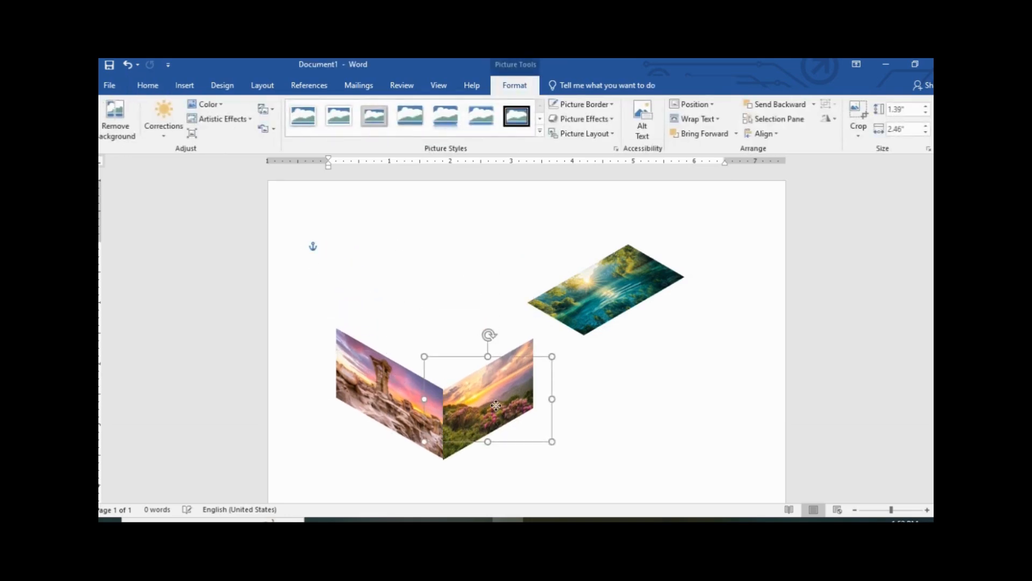
Set the lake photo atop the two side faces, resized to 2.49" by 2.15"
left_click_drag(607, 300, 468, 355)
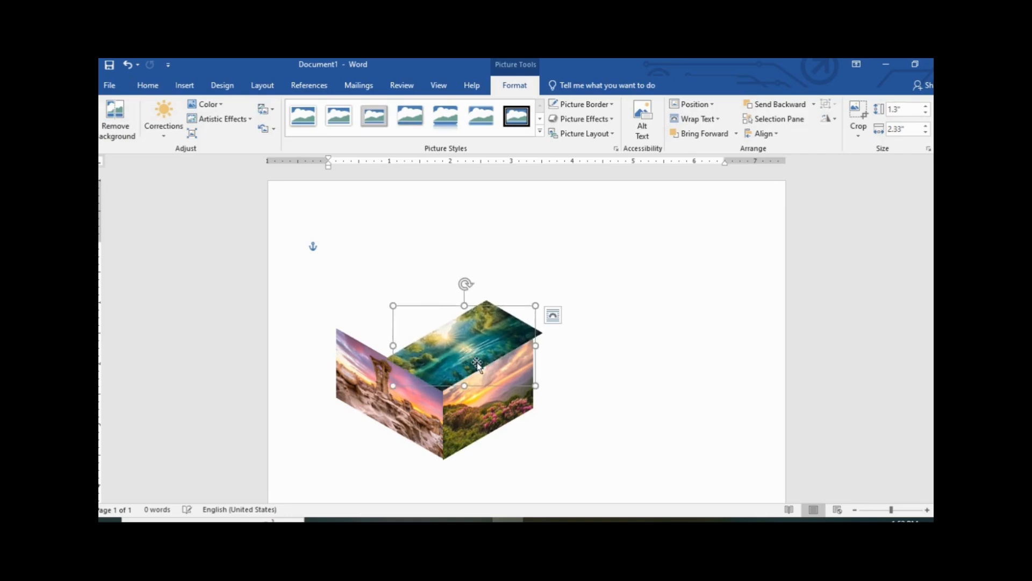
left_click_drag(464, 305, 464, 250)
left_click_drag(460, 325, 442, 339)
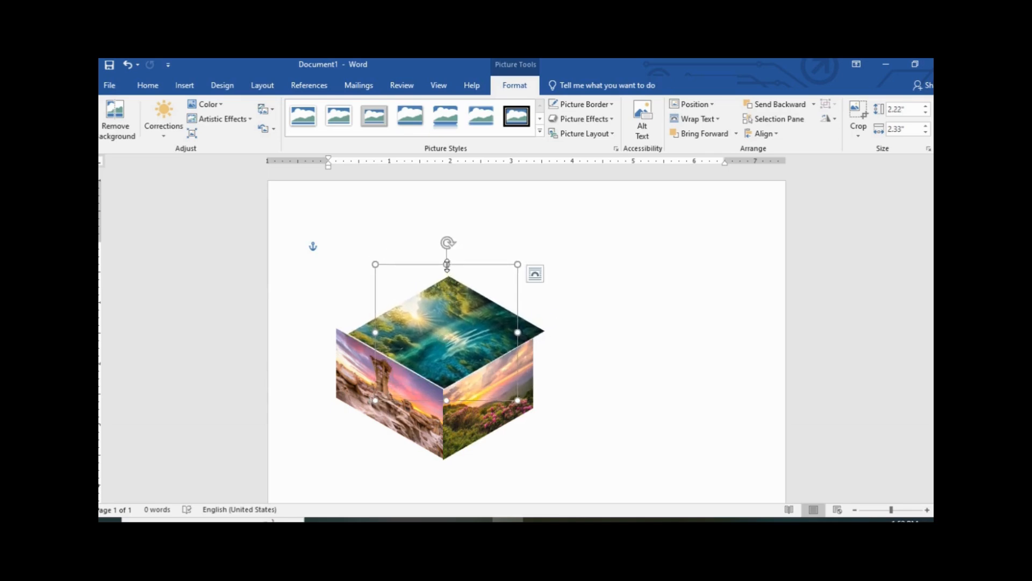
left_click_drag(447, 264, 447, 247)
left_click_drag(444, 308, 437, 312)
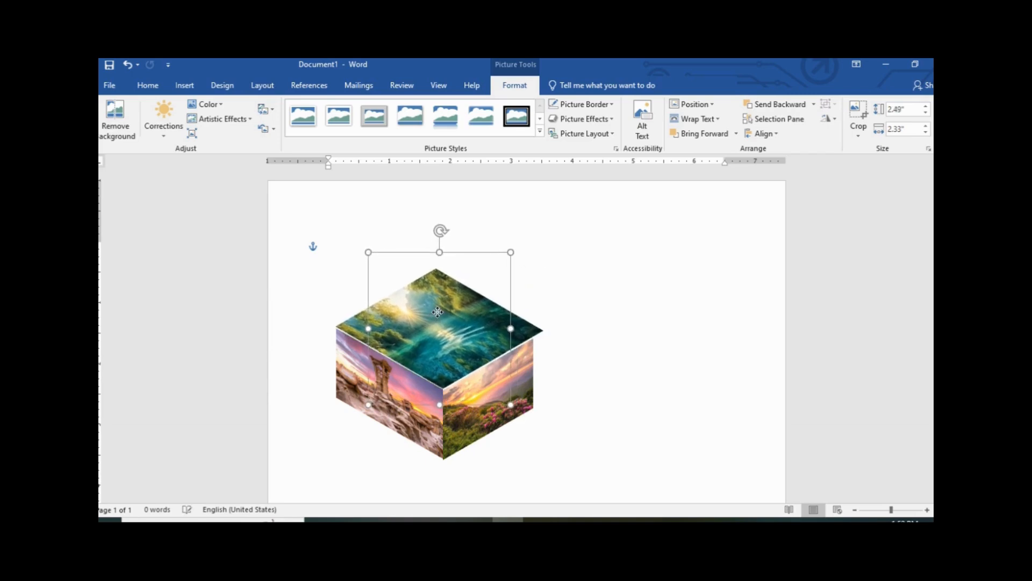
left_click_drag(510, 329, 482, 346)
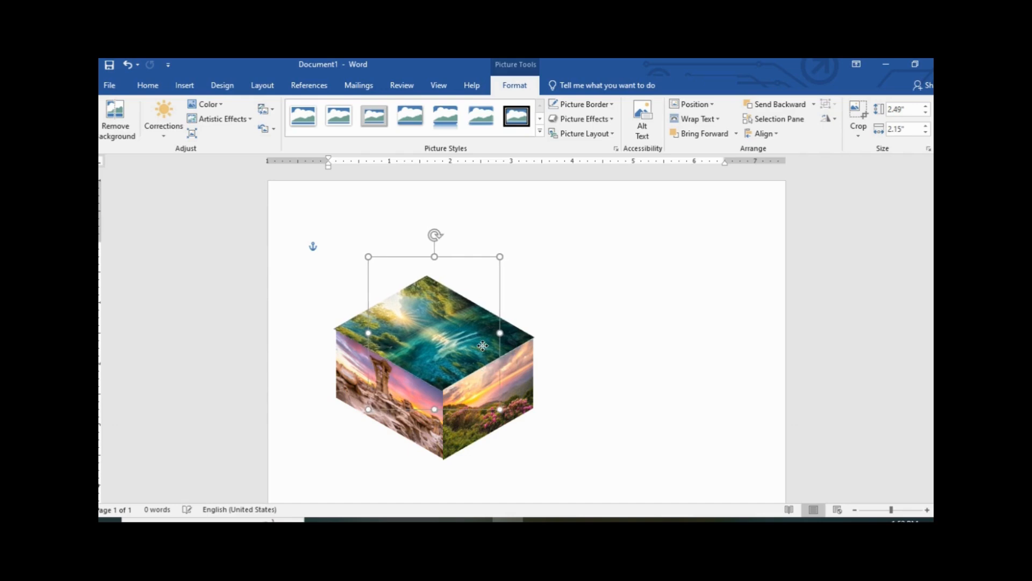
left_click(663, 357)
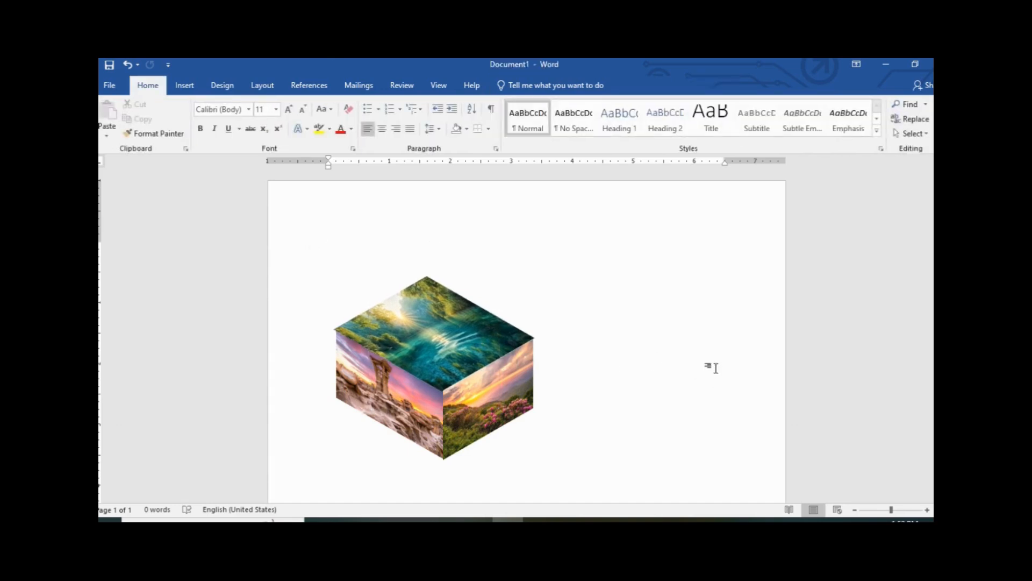
Select the top, left and right cube photos and group them into one 3.01" by 3.88" object
left_click(488, 350)
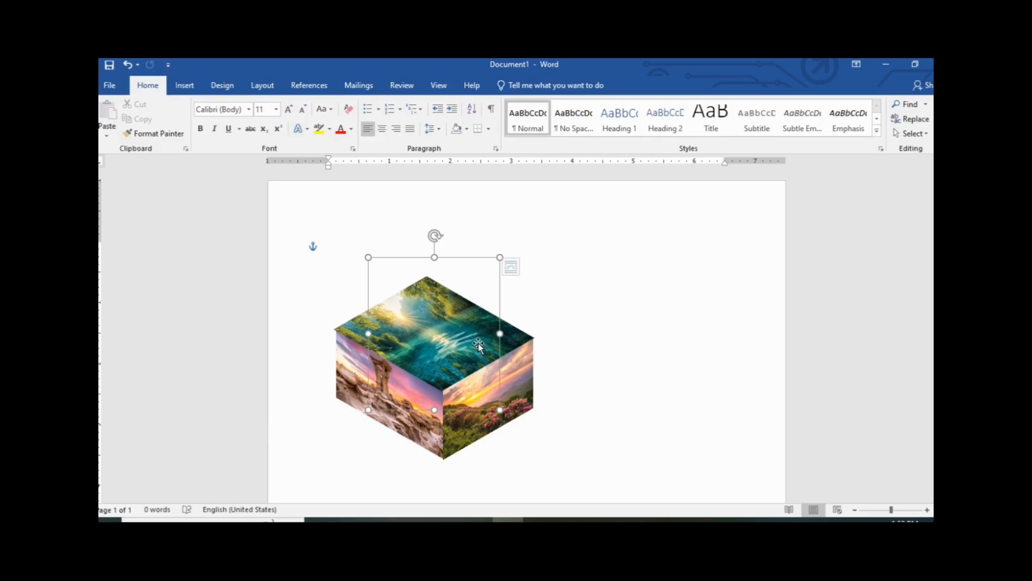
key("ctrl")
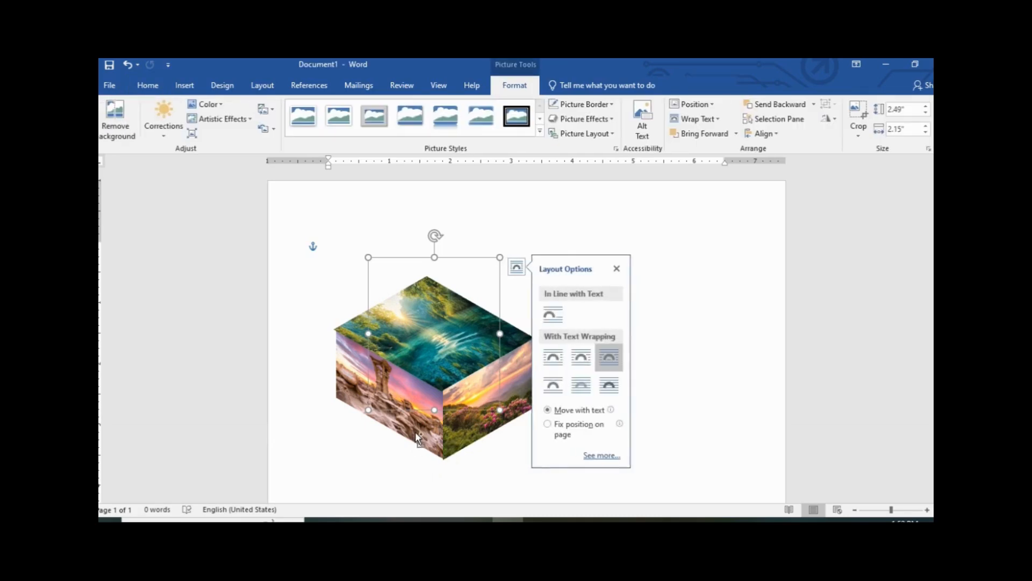
left_click(672, 411)
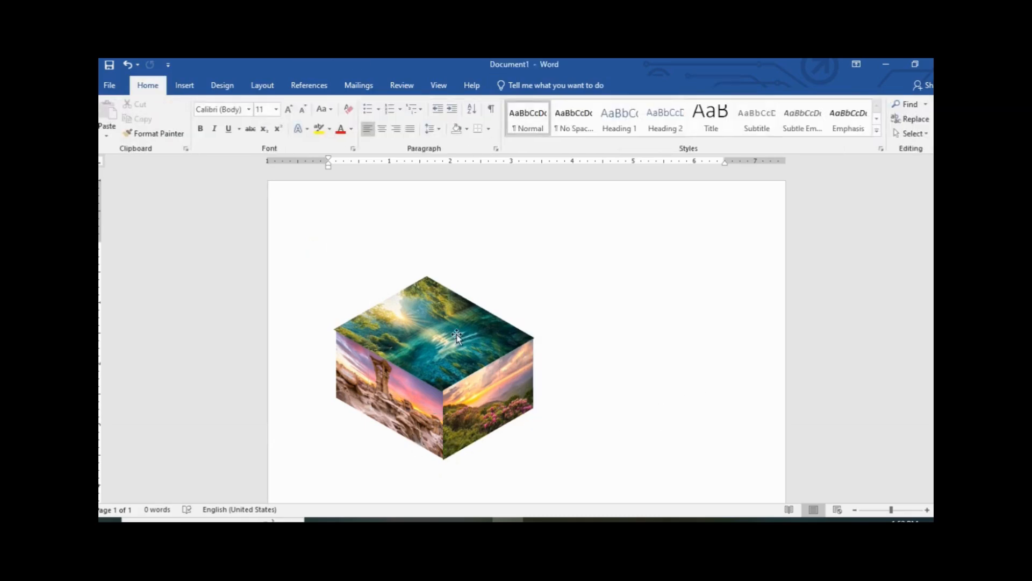
left_click(427, 428)
left_click(427, 429, "ctrl")
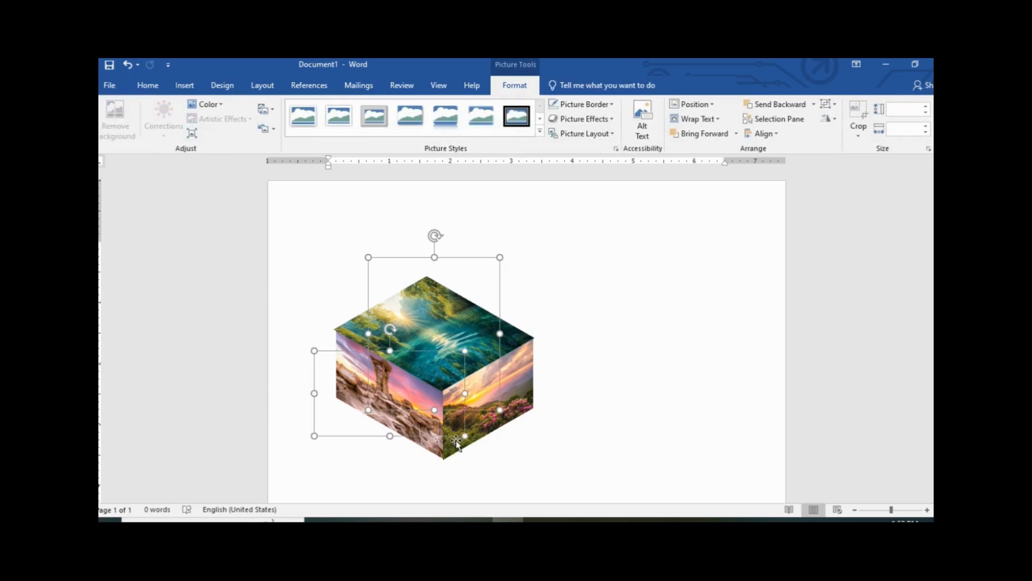
left_click(496, 433, "ctrl")
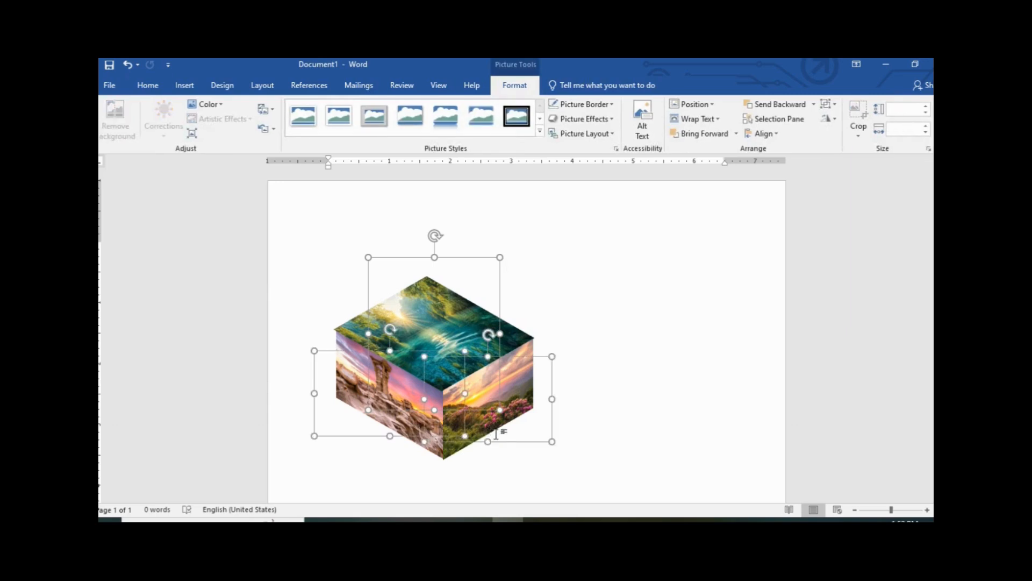
left_click(836, 105)
left_click(846, 120)
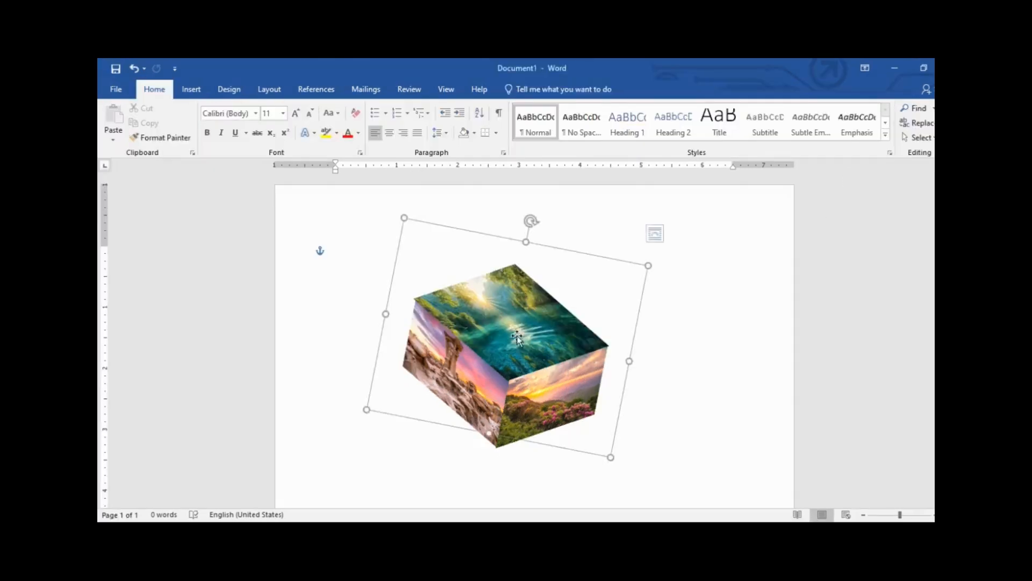
Shift the grouped photo cube slightly right and down, then rotate it clockwise so it tilts
mouse_move(518, 337)
left_mouse_down()
mouse_move(558, 388)
mouse_move(572, 386)
mouse_move(529, 357)
left_mouse_up()
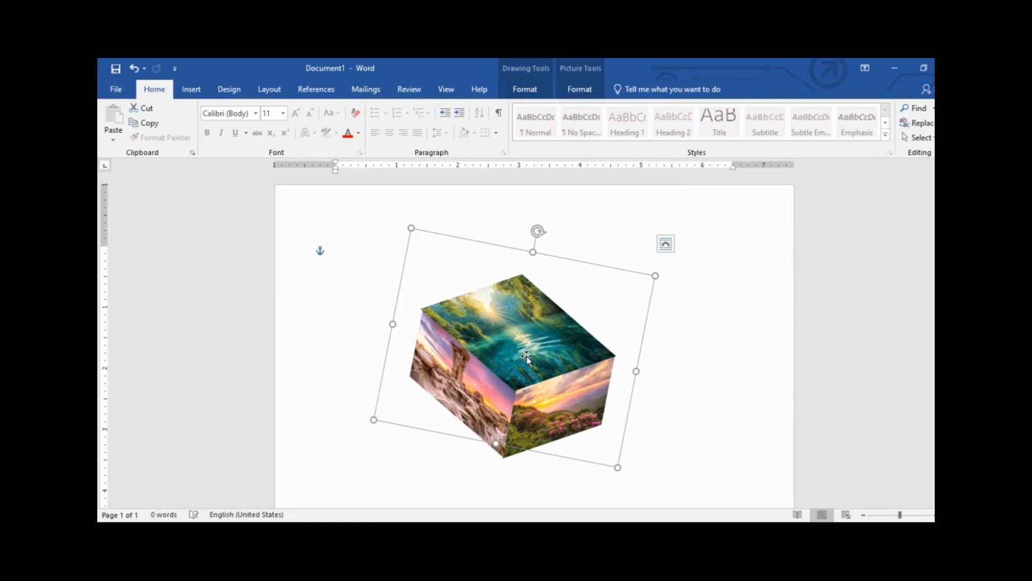
left_click_drag(537, 232, 573, 243)
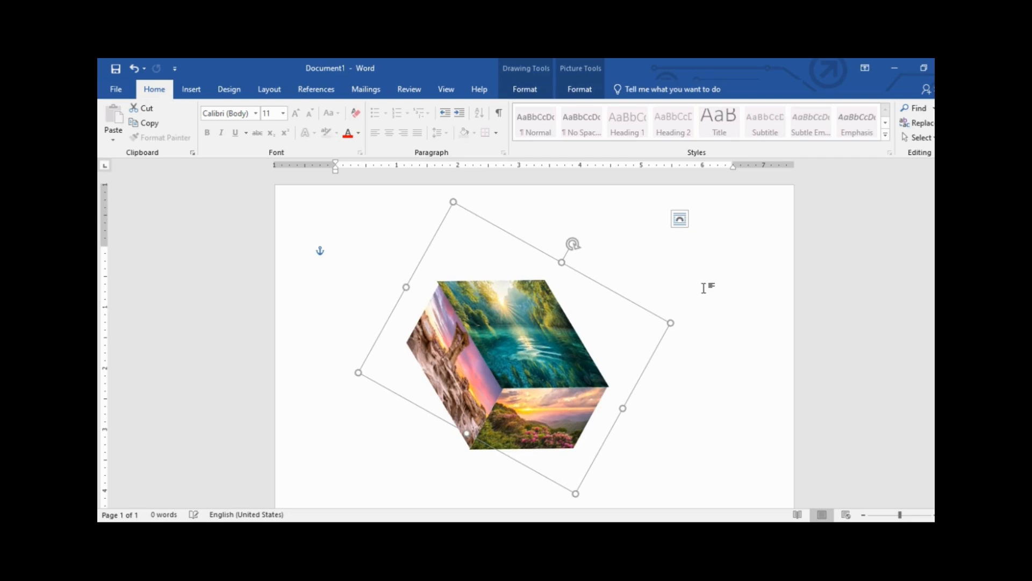
left_click(716, 301)
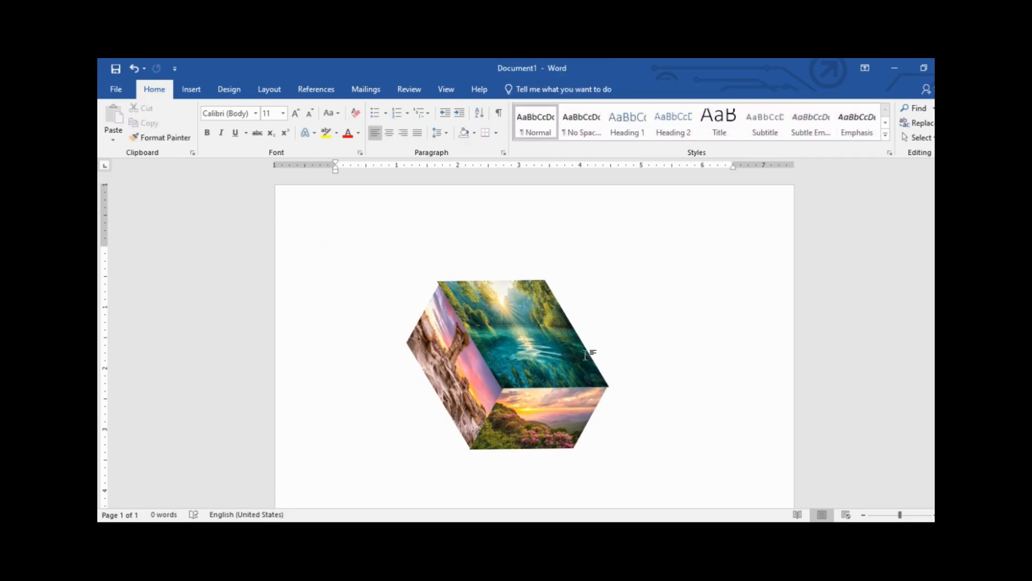
left_click(540, 350)
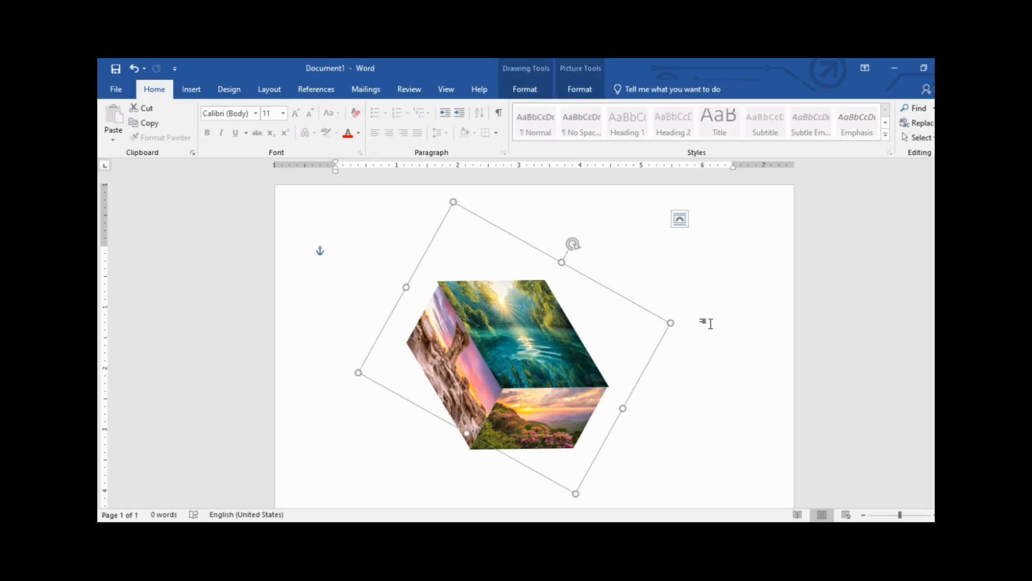